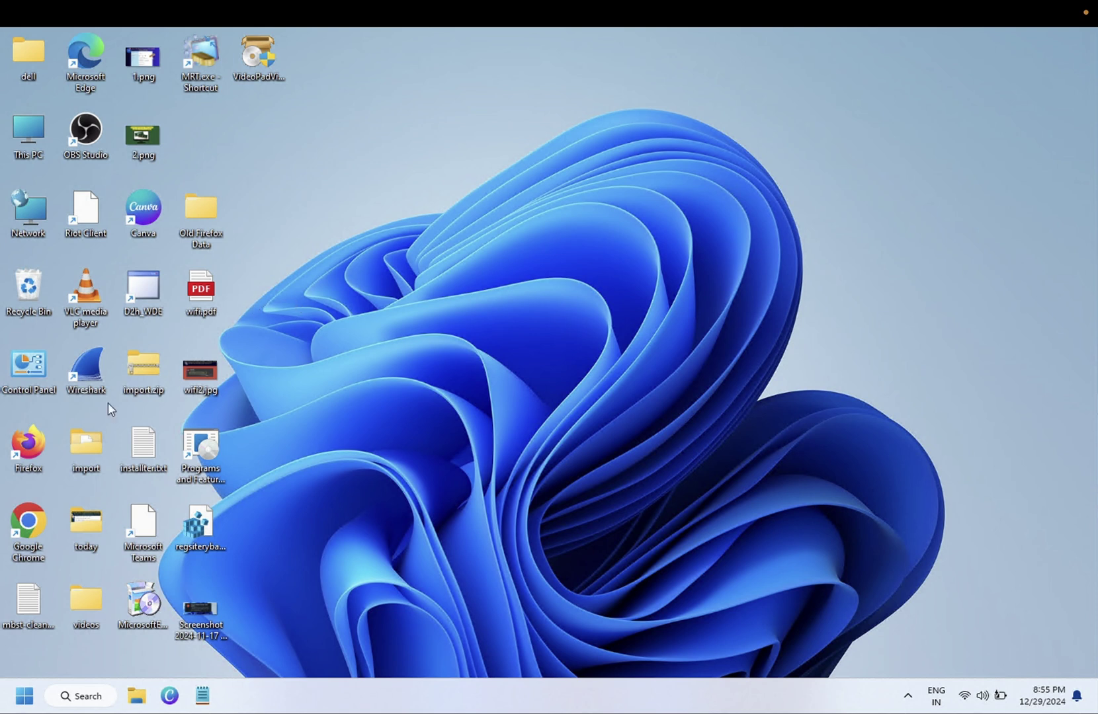
# Open Device Manager from the Start button's context menu
pyautogui.rightClick(26, 696)
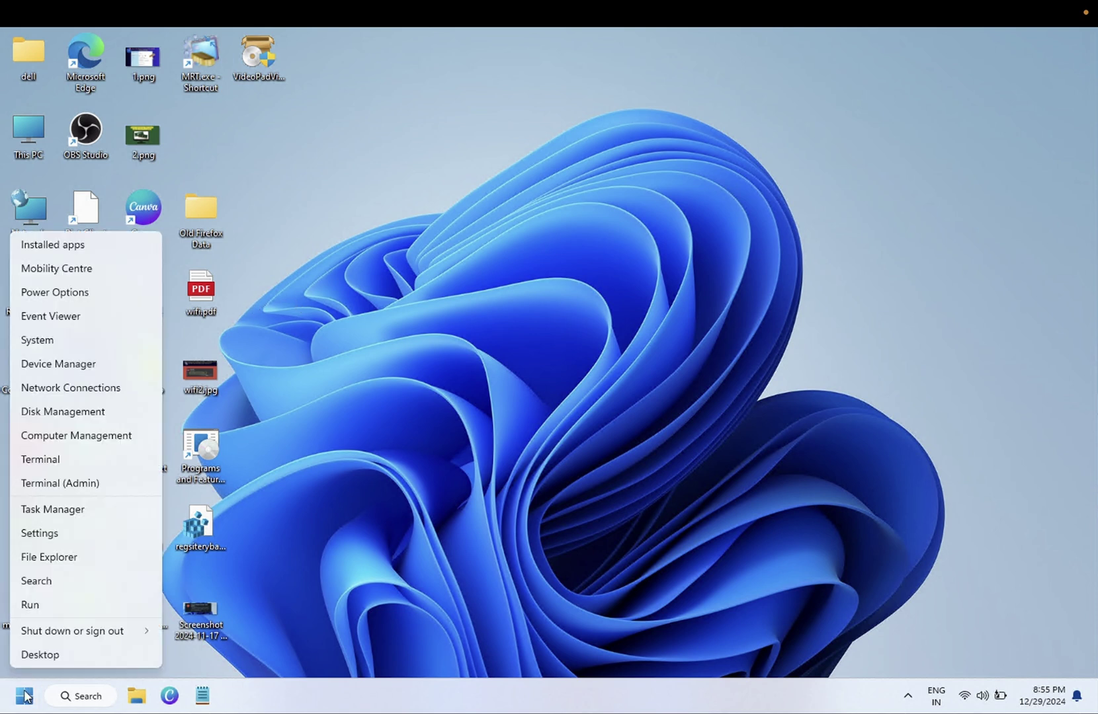
pyautogui.click(74, 374)
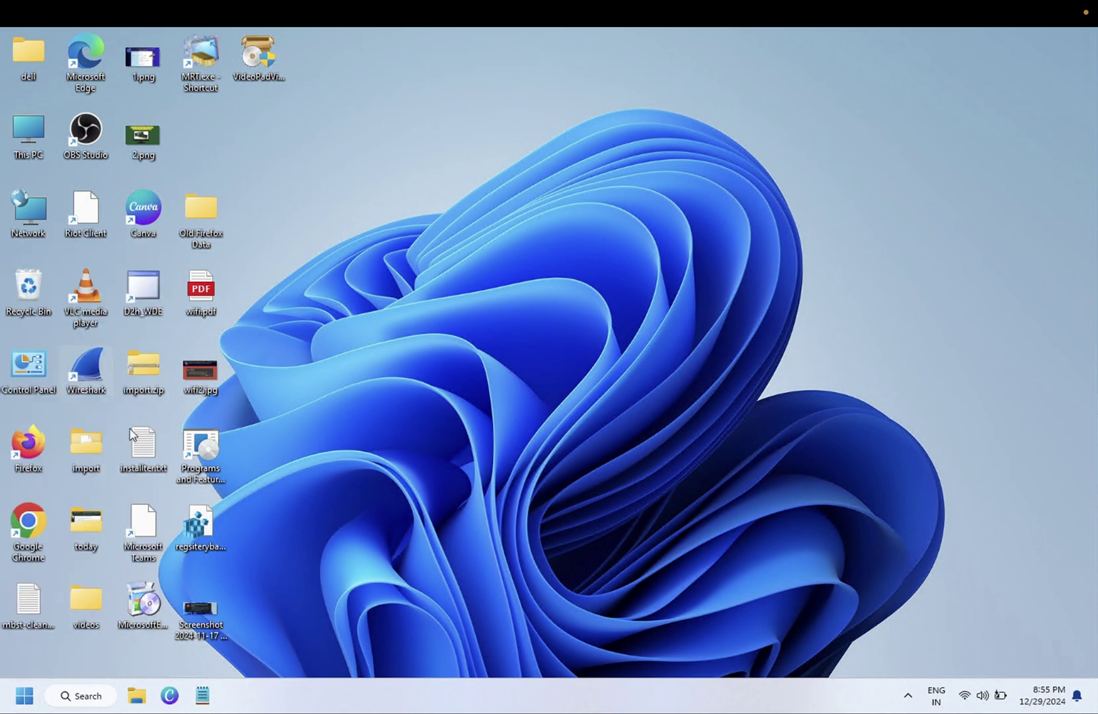
pyautogui.click(82, 696)
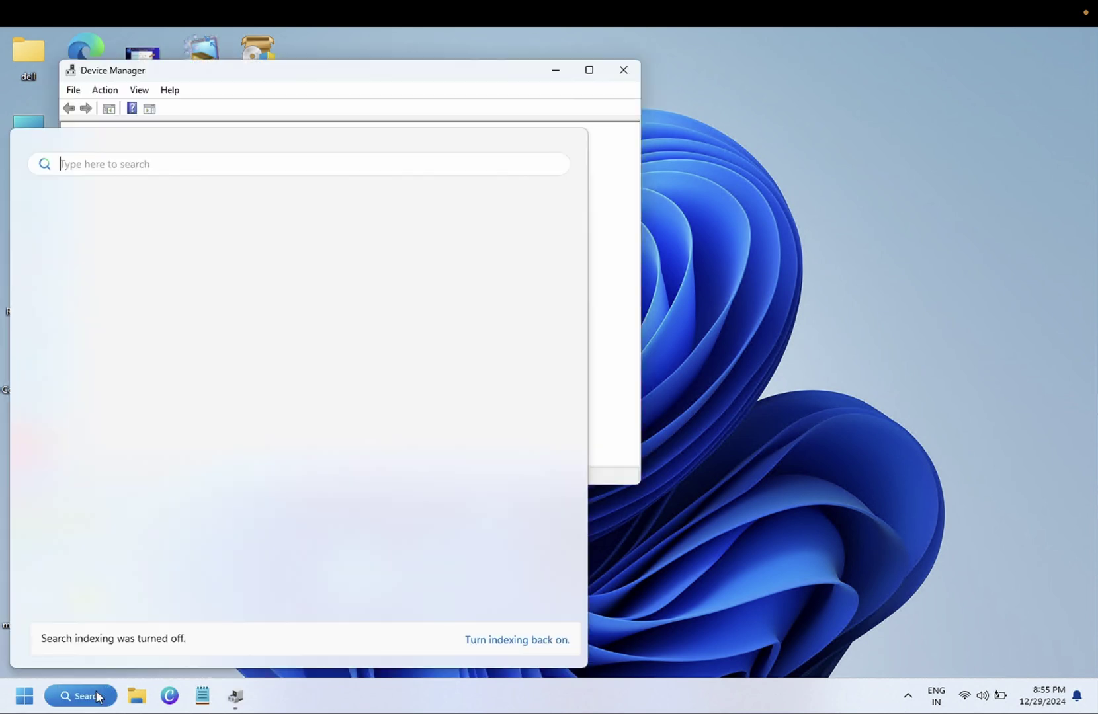
pyautogui.write('dev')
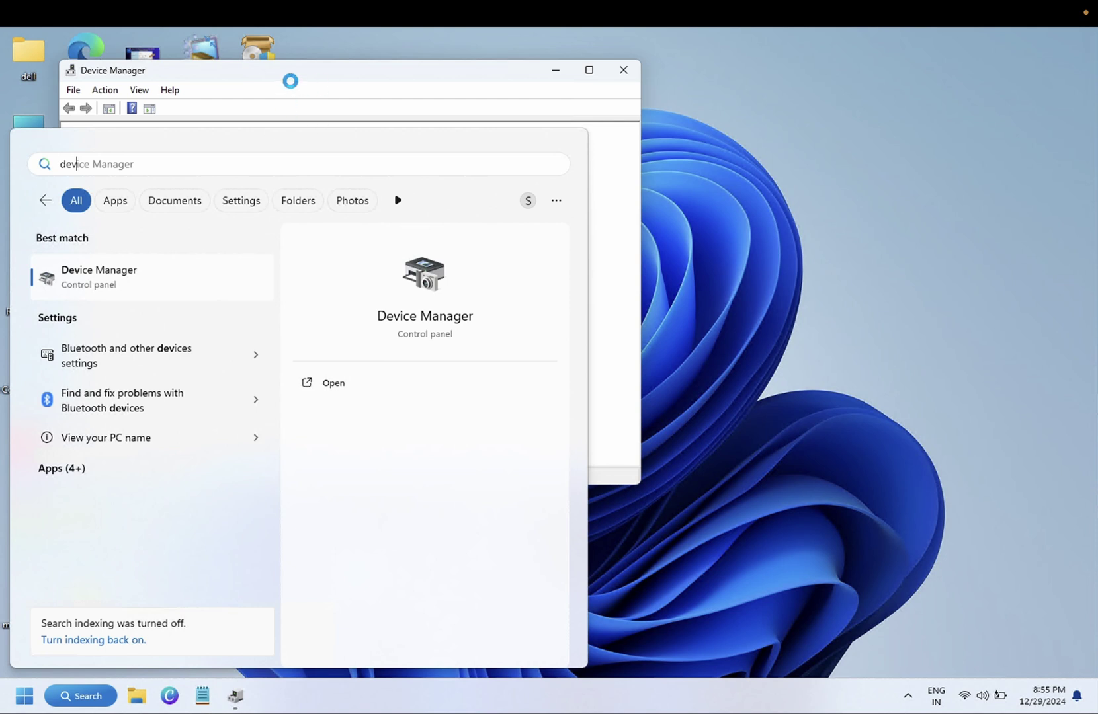
pyautogui.moveTo(389, 70); pyautogui.dragTo(416, 76)
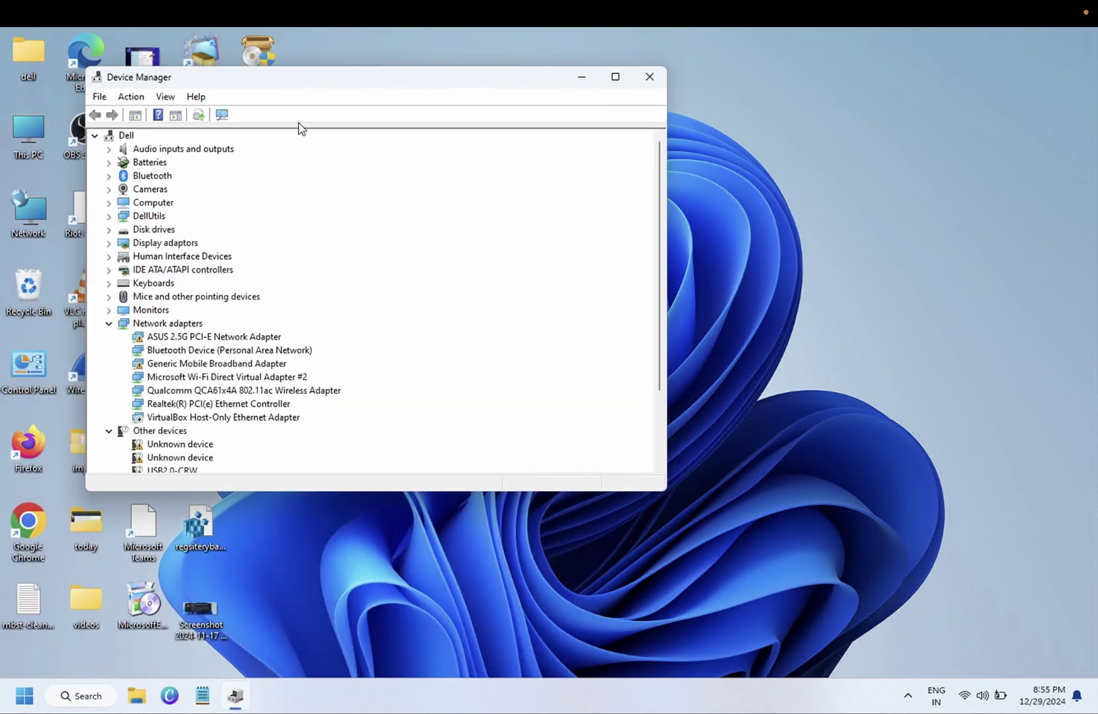
# Expand Display adaptors and search automatically for a newer Microsoft Remote Display Adapter driver
pyautogui.click(150, 245)
pyautogui.click(109, 244)
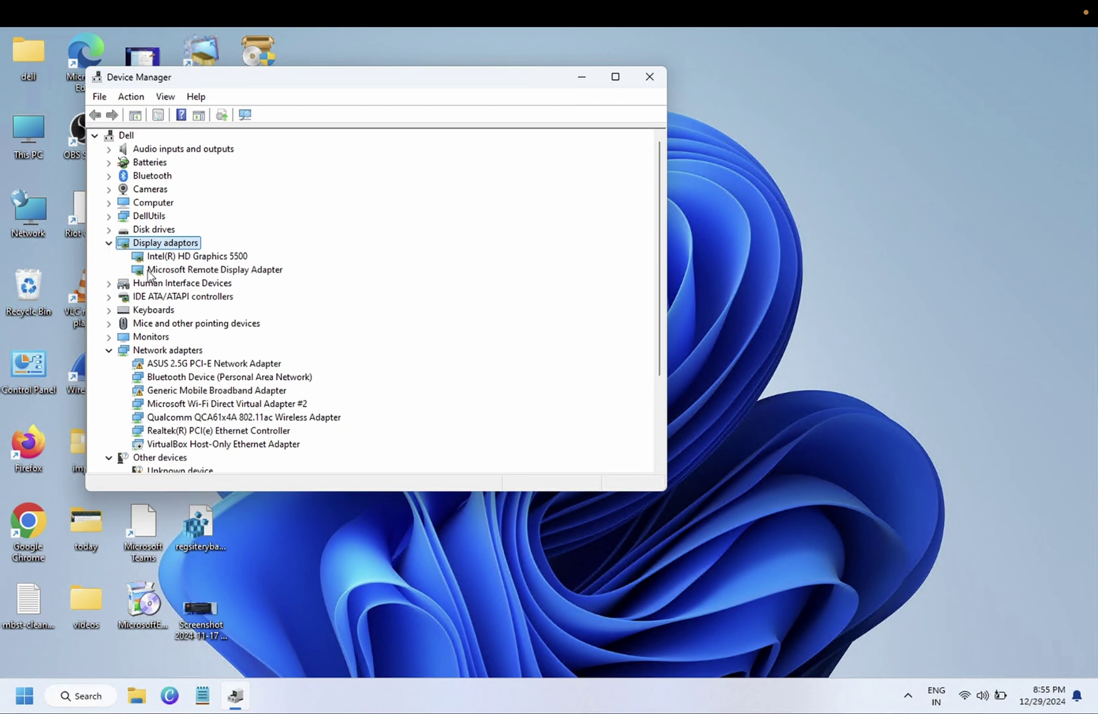
pyautogui.click(188, 271)
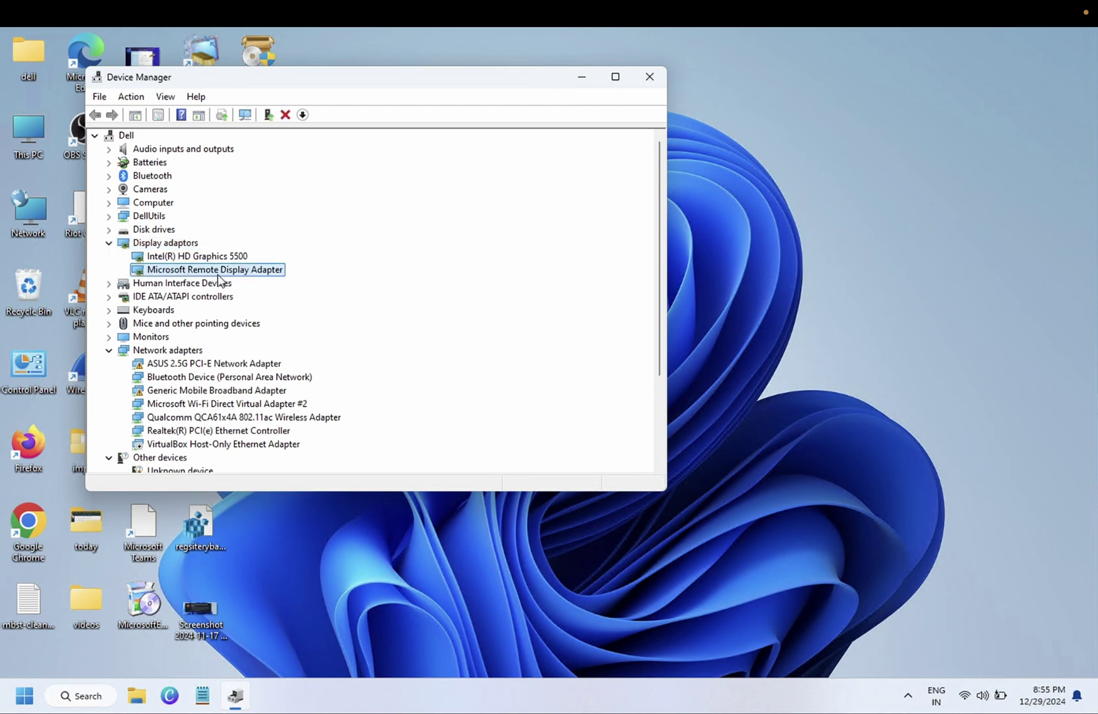
pyautogui.rightClick(218, 276)
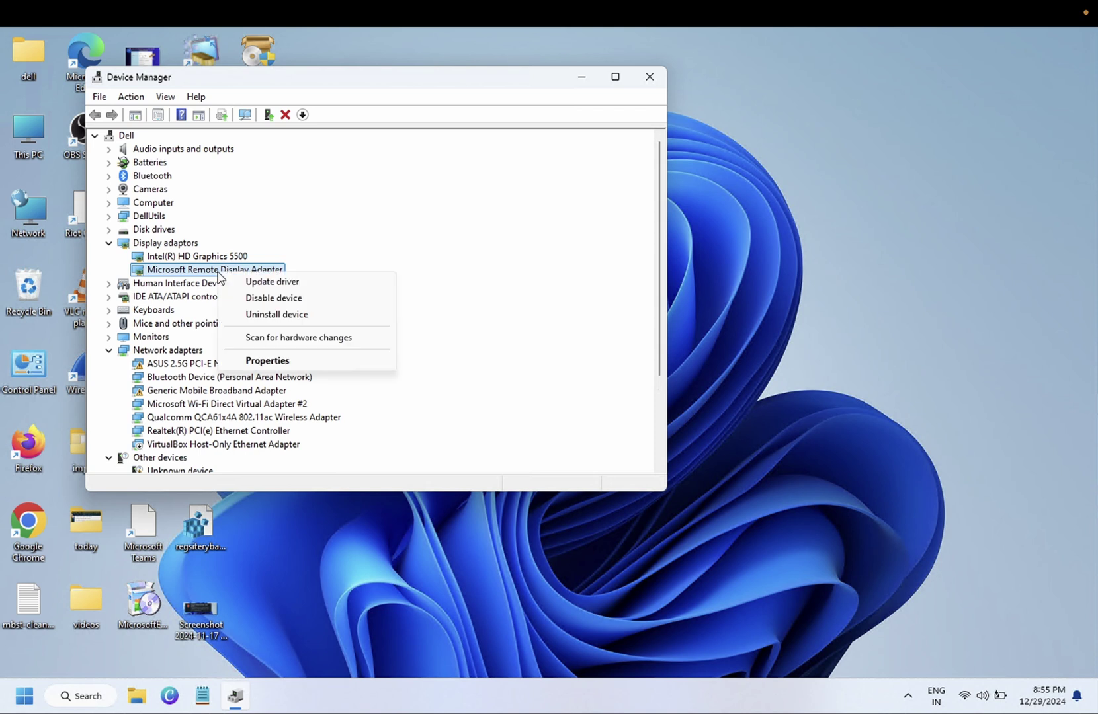
pyautogui.click(271, 283)
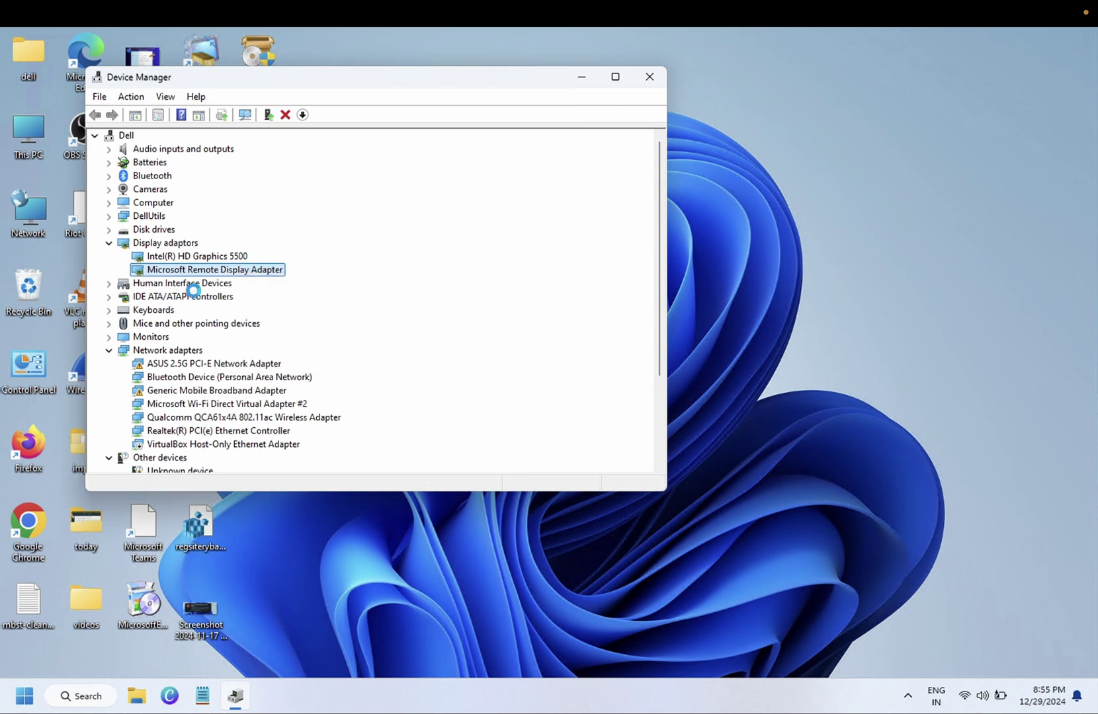
pyautogui.click(277, 273)
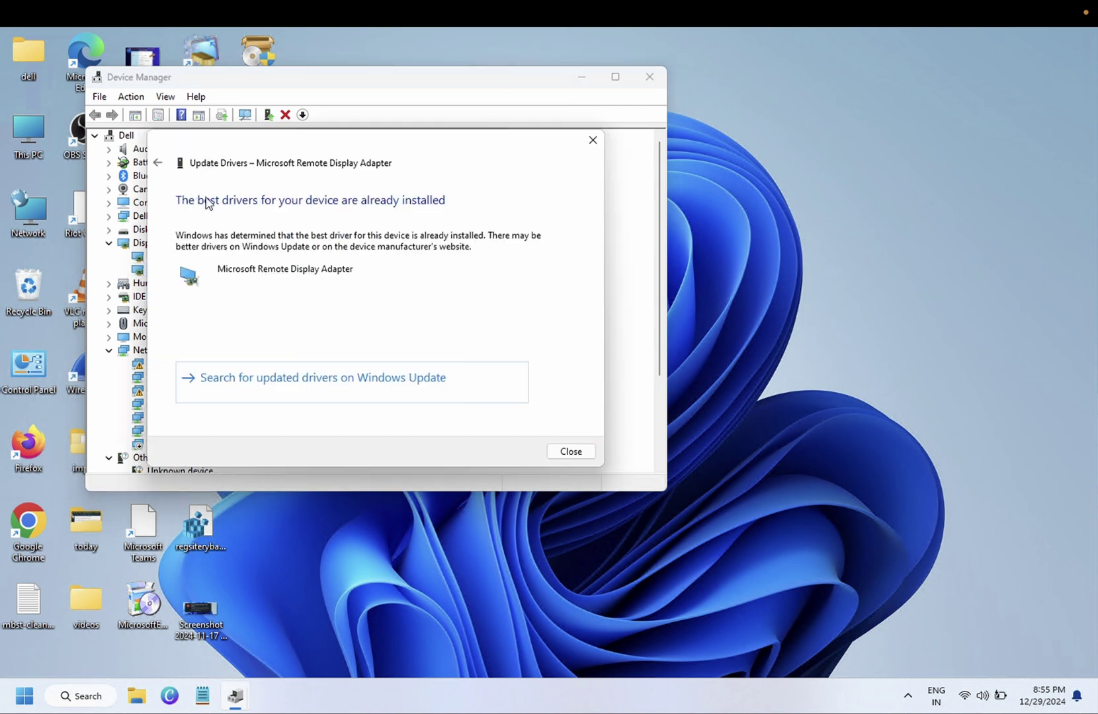
pyautogui.click(570, 452)
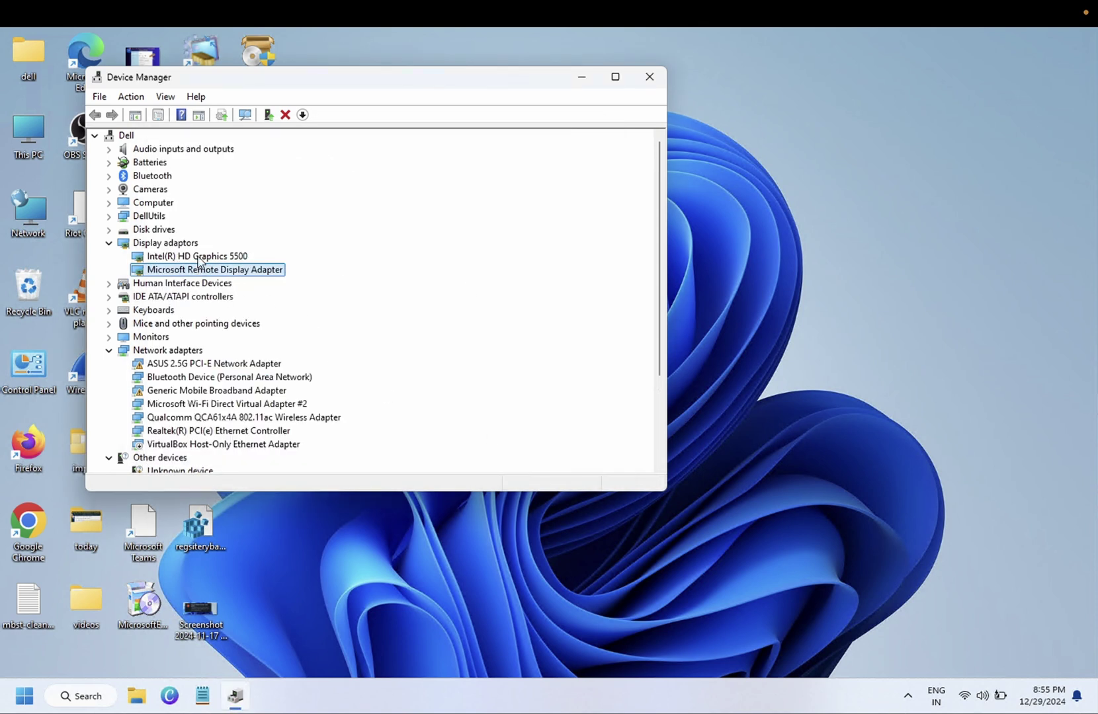
# Search automatically for a newer Intel(R) HD Graphics 5500 driver, finding the best already installed
pyautogui.click(199, 257)
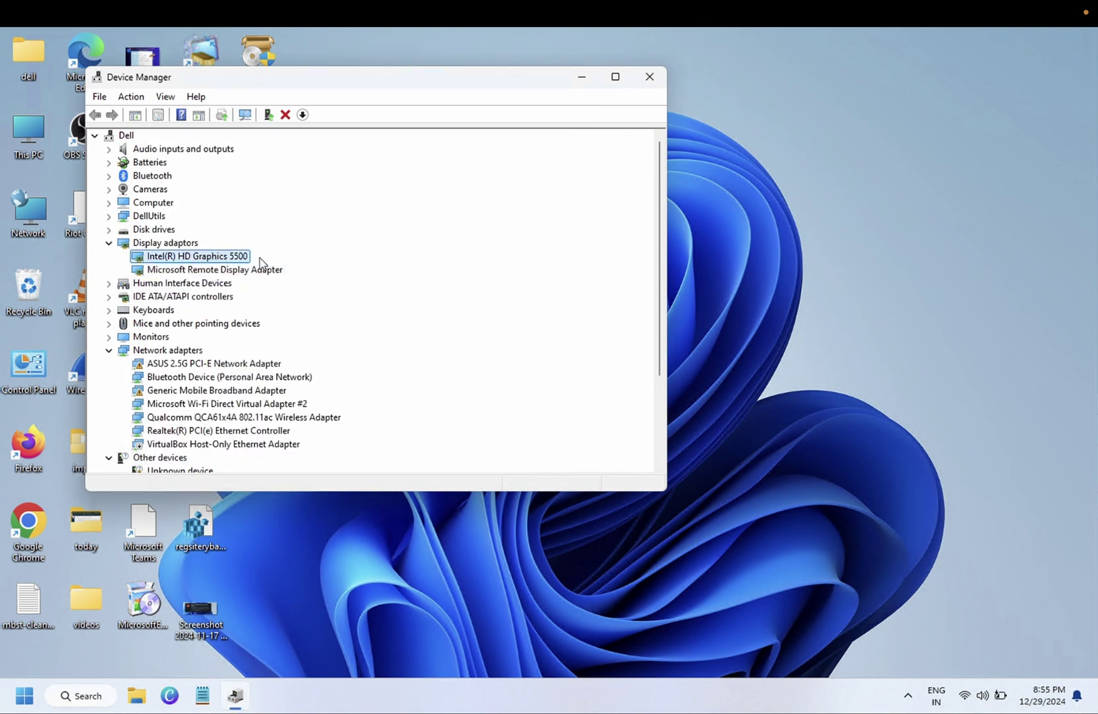
pyautogui.rightClick(218, 262)
pyautogui.click(271, 272)
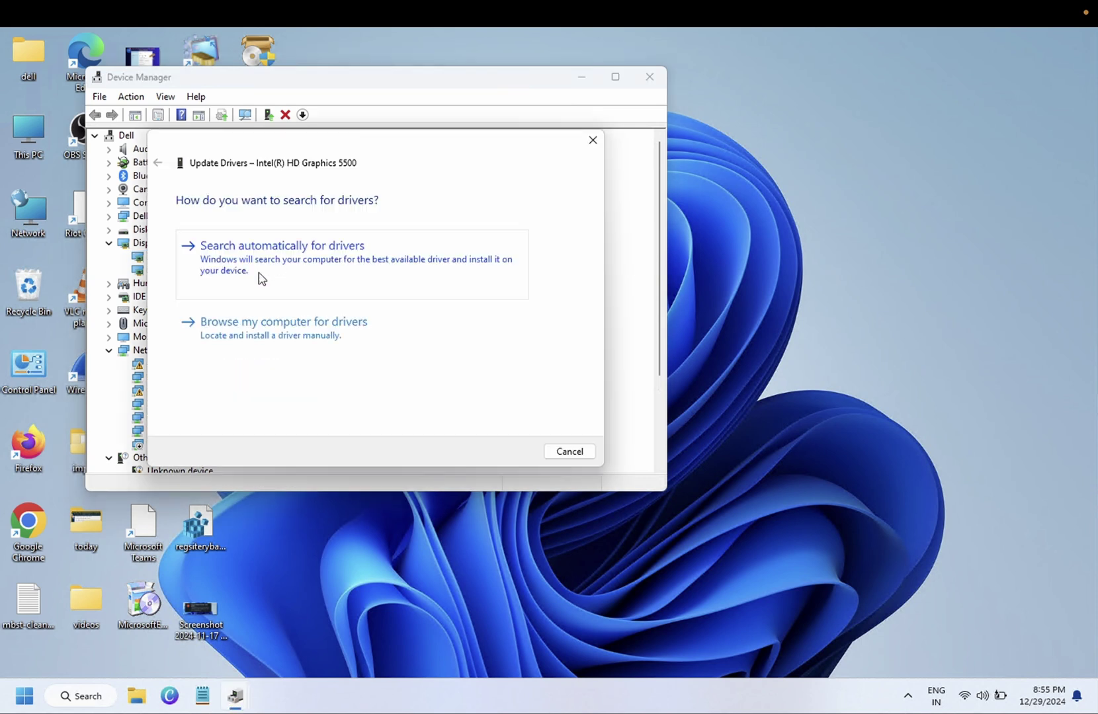
pyautogui.click(340, 282)
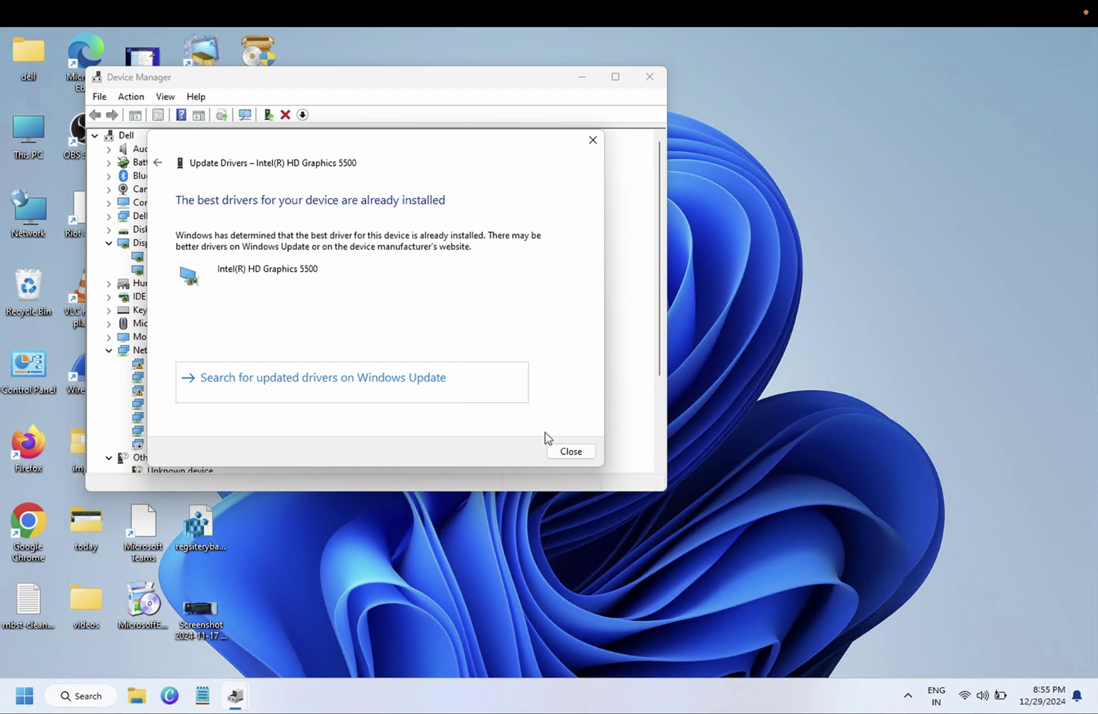
pyautogui.click(570, 452)
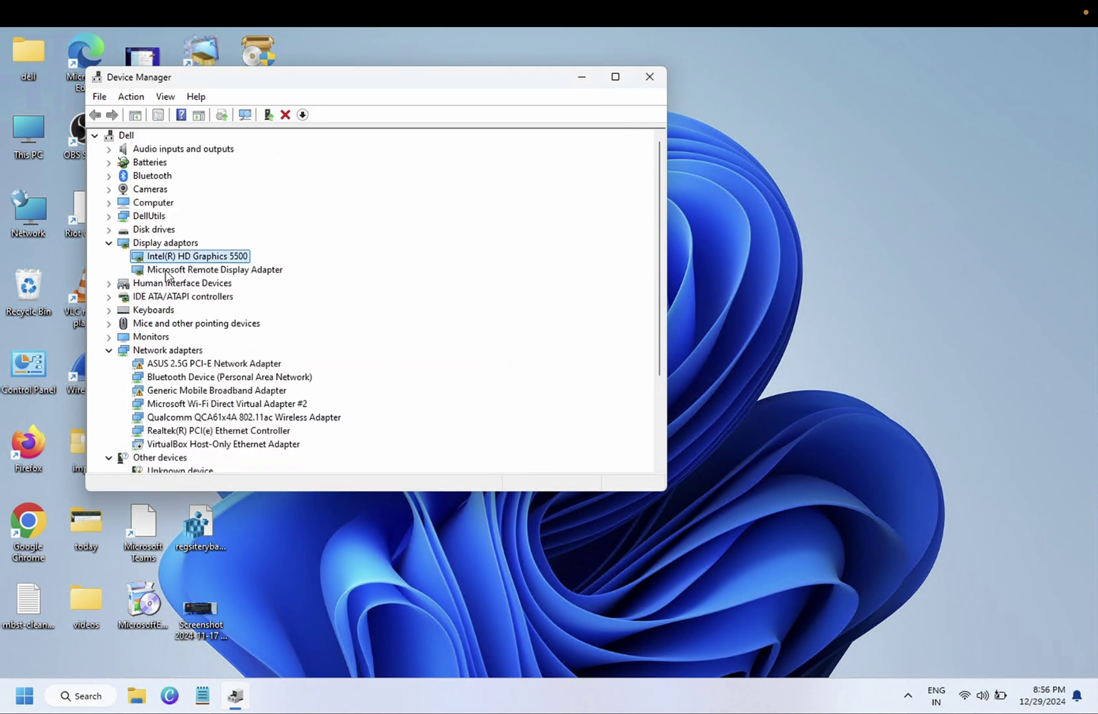
# Launch Chrome, search 'intel hd graphics driver', and open Intel's Download Drivers and Software page
pyautogui.click(582, 78)
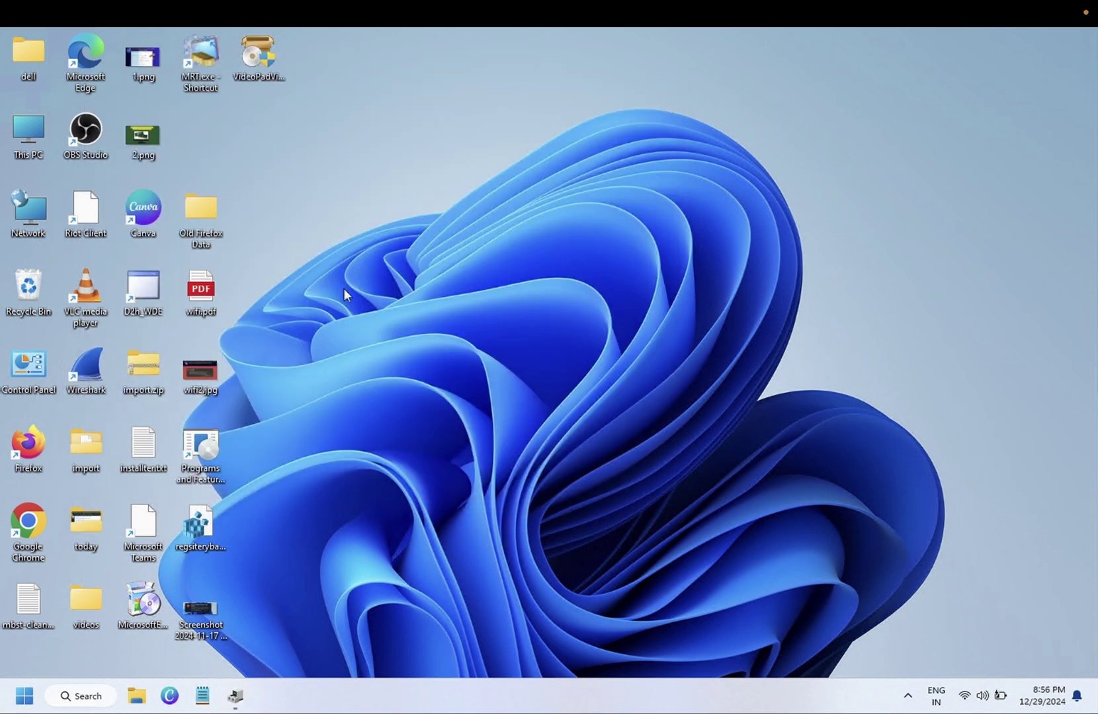
pyautogui.doubleClick(24, 523)
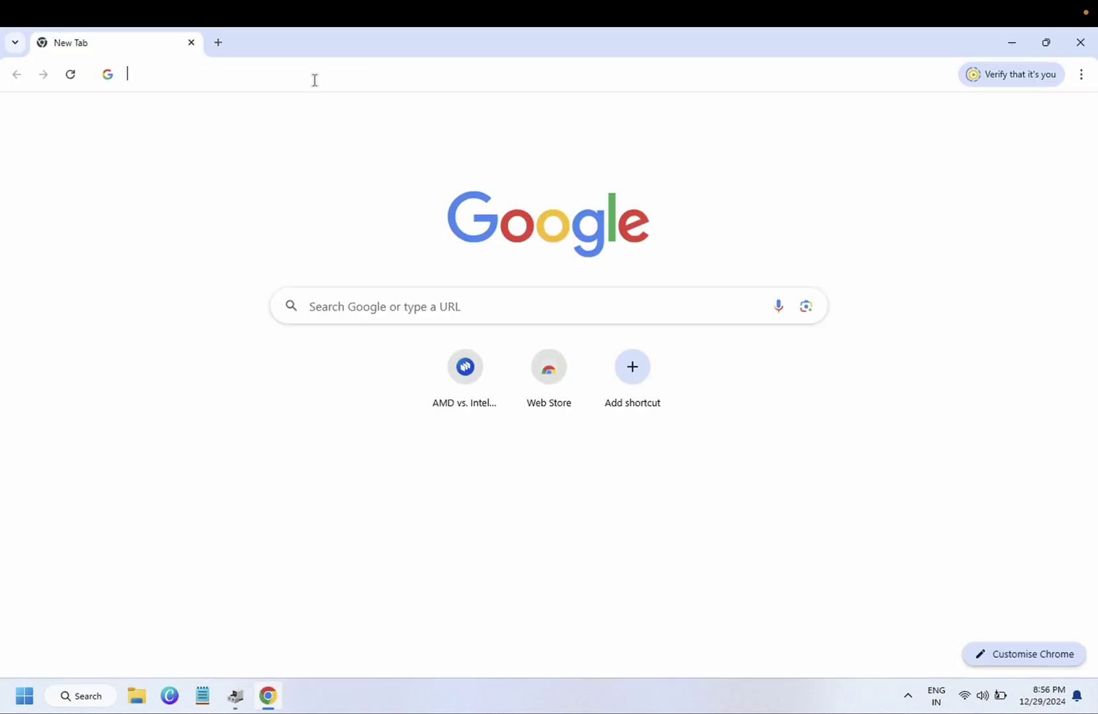
pyautogui.click(314, 80)
pyautogui.write('intel hd')
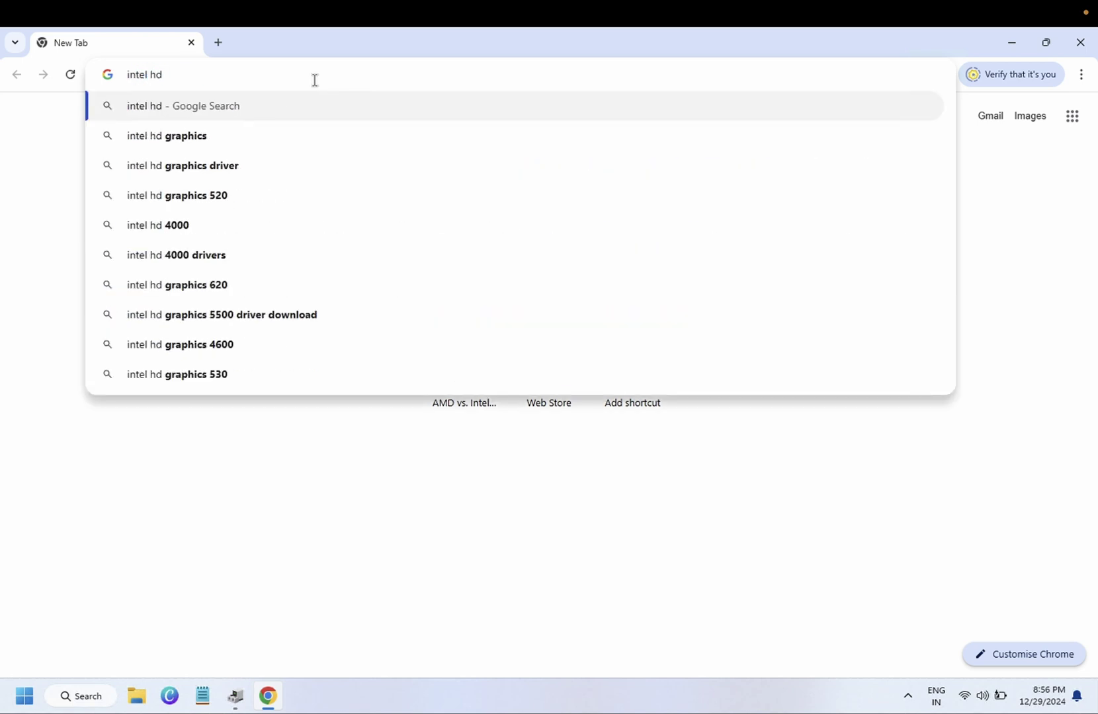
pyautogui.click(228, 165)
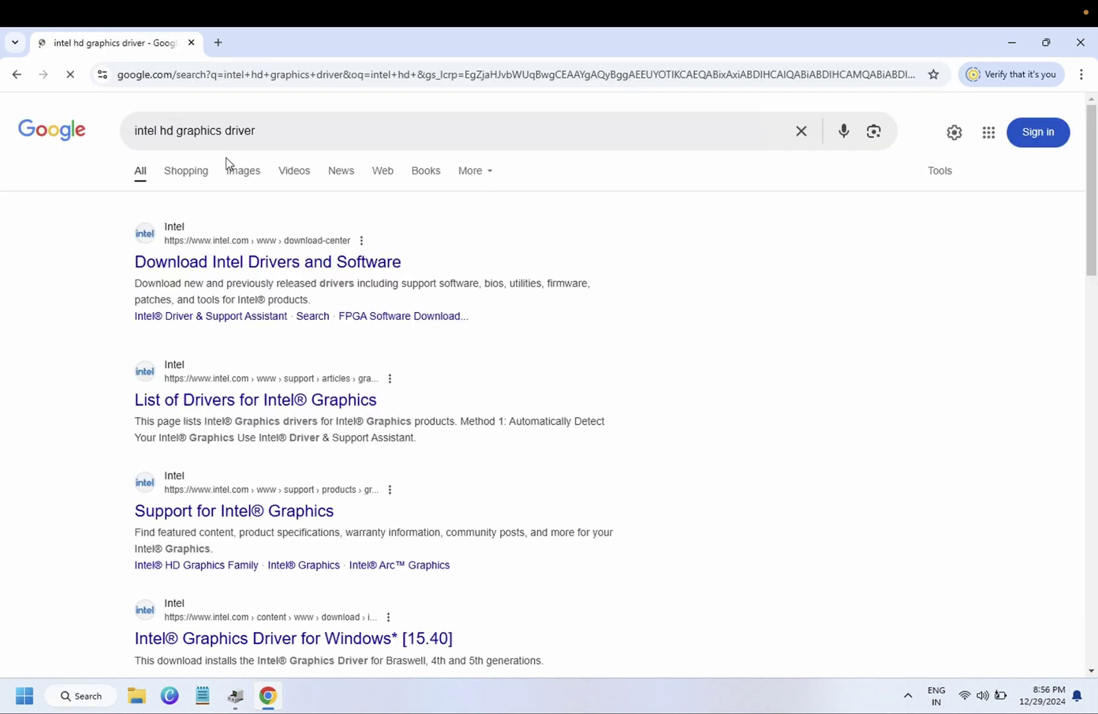
pyautogui.click(263, 267)
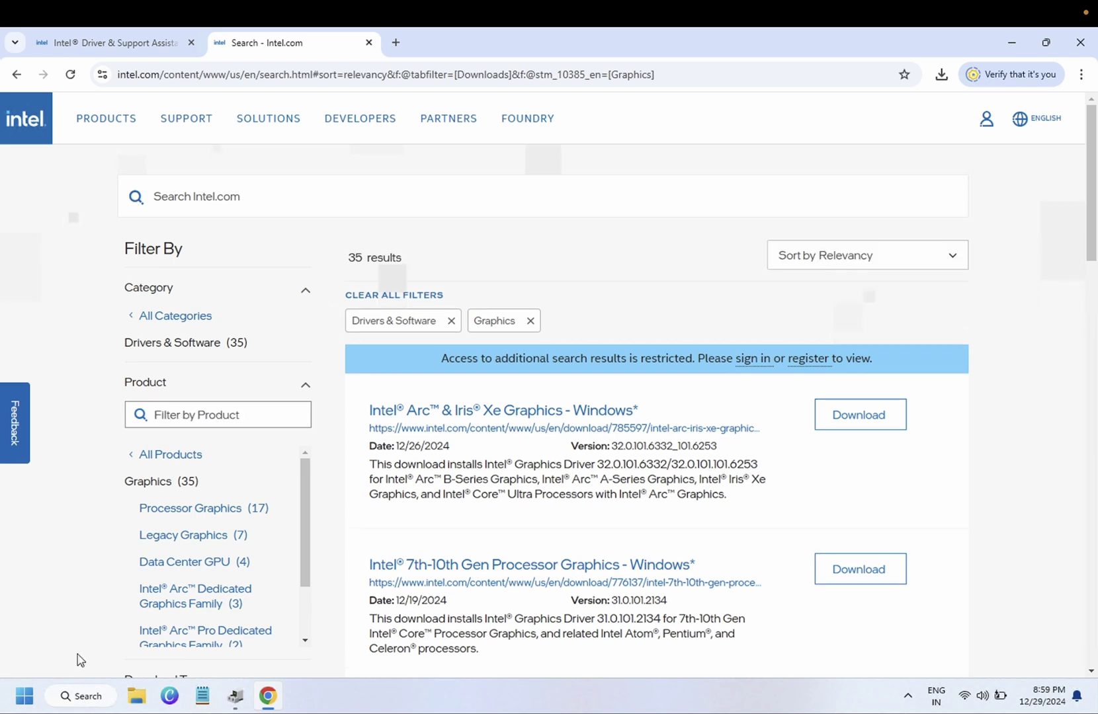
# Check the adapter name in Device Manager, then return to Intel's results and focus its search box
pyautogui.click(235, 696)
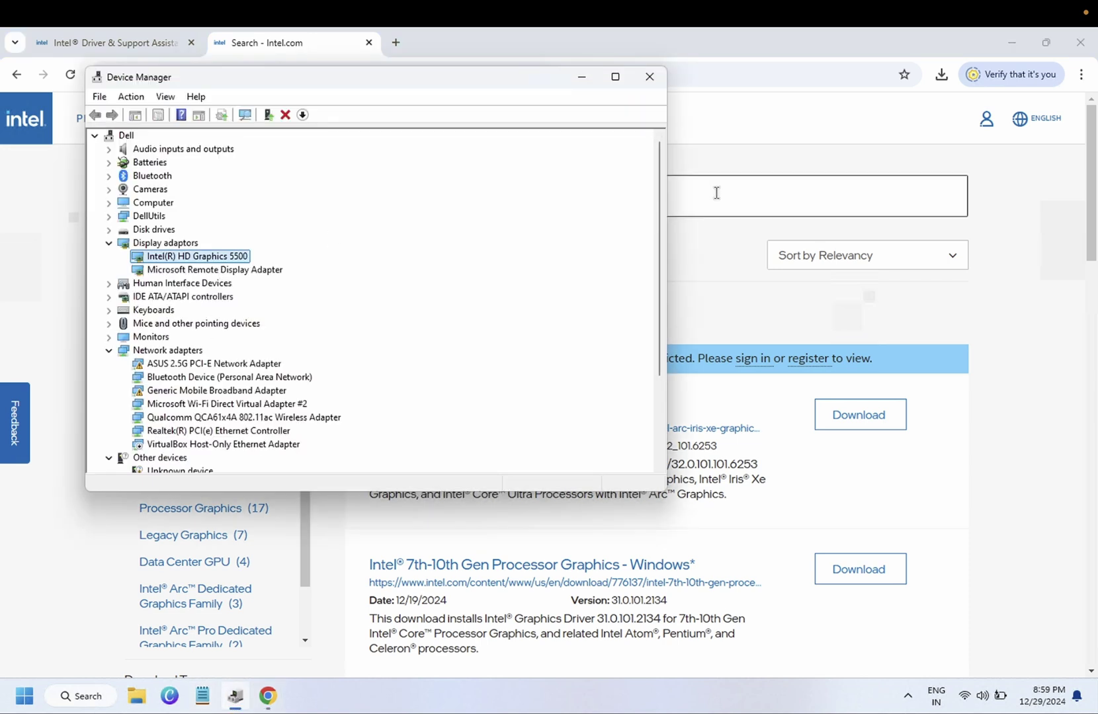
pyautogui.click(713, 278)
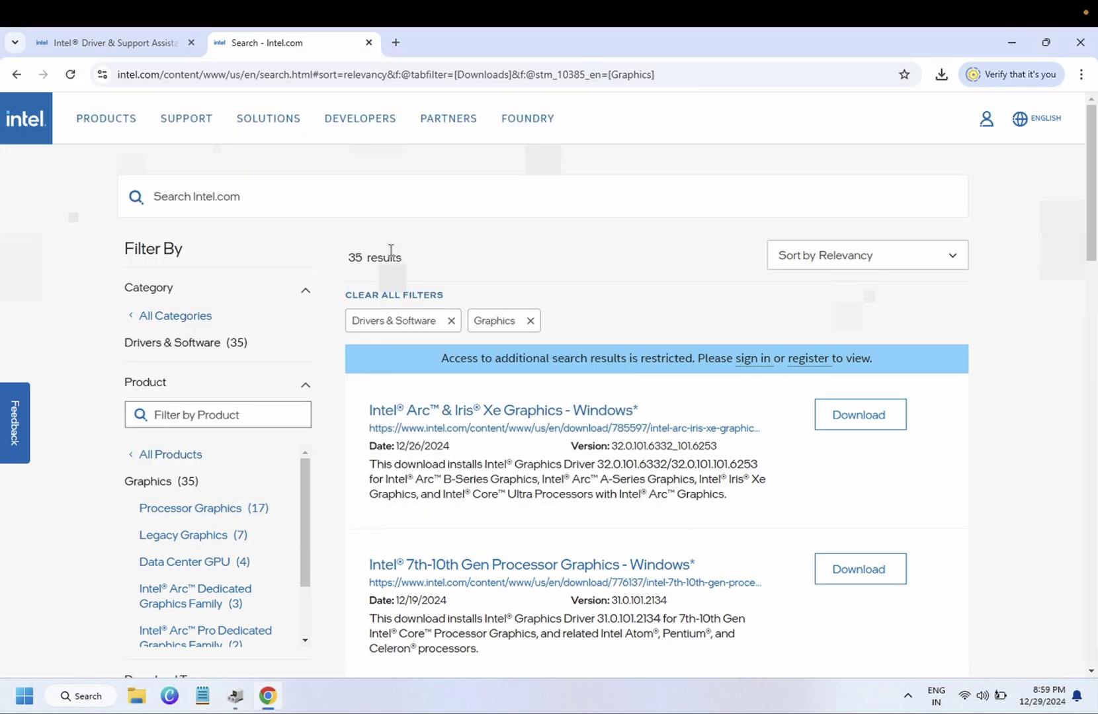
pyautogui.click(359, 209)
# Search Intel's site for the intel hd graphics 5500 driver and browse the filtered results
pyautogui.write('intel hd')
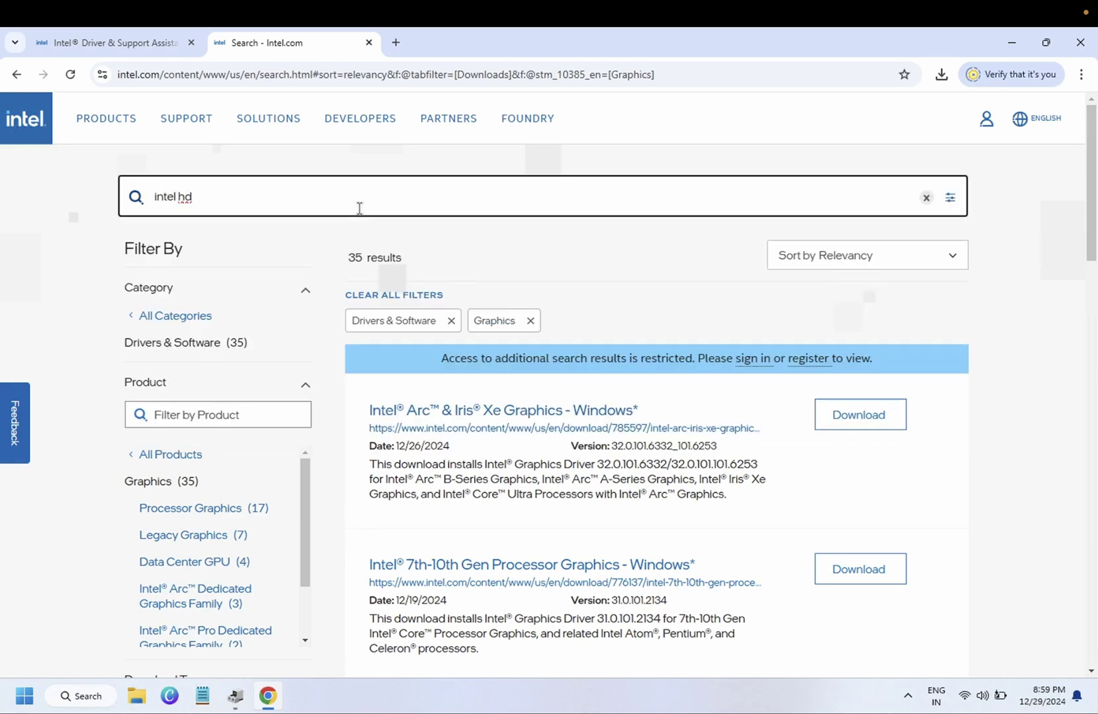
pyautogui.write(' 550')
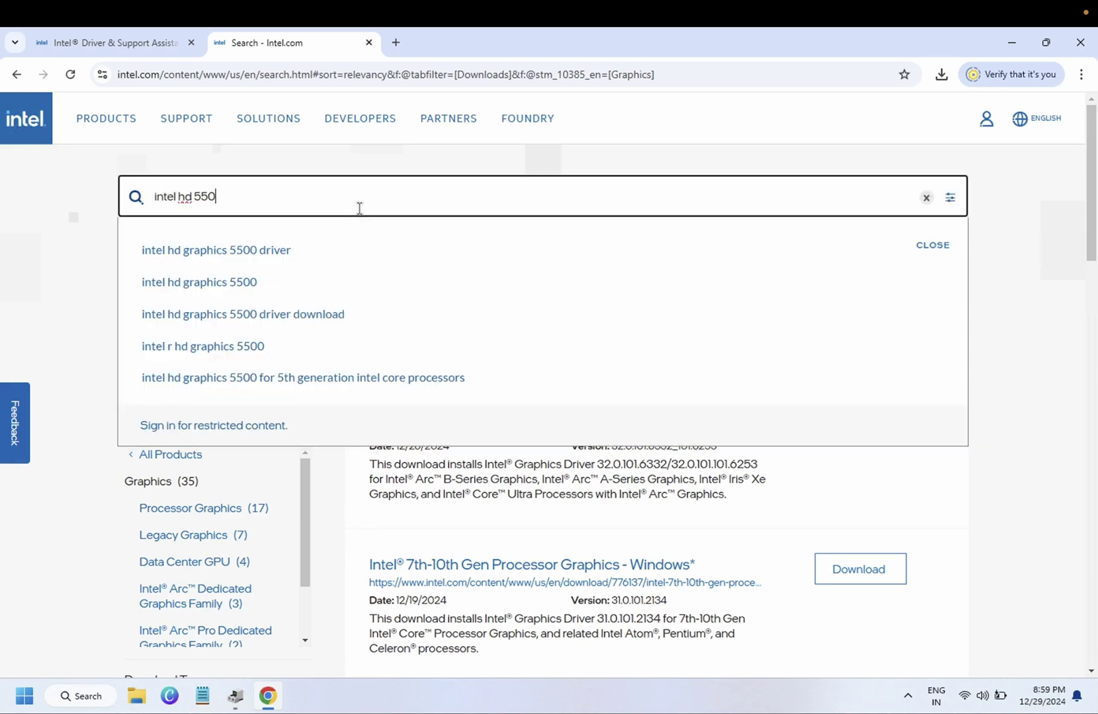
pyautogui.click(262, 251)
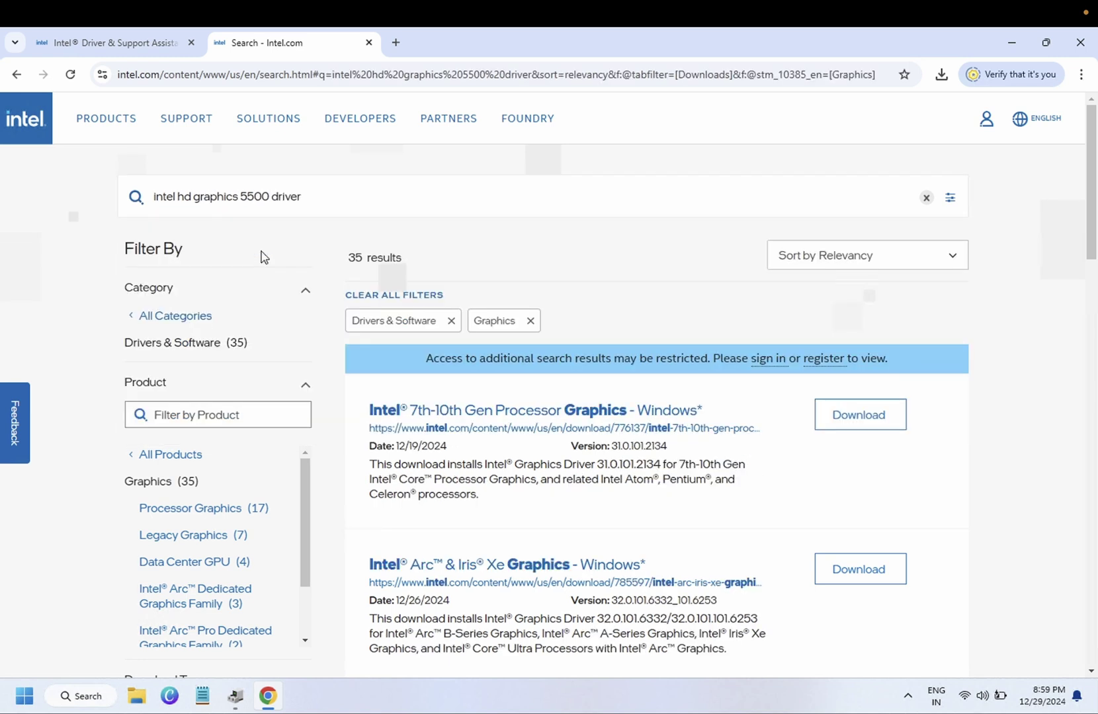
pyautogui.scroll(-1, 420, 437)
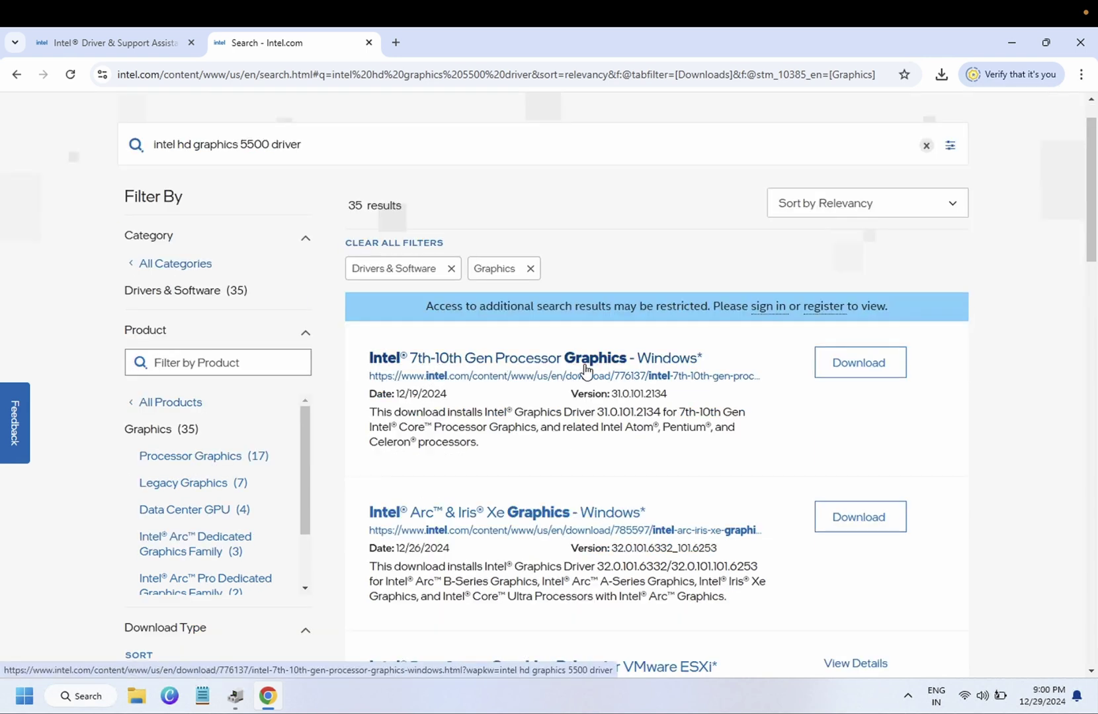
pyautogui.scroll(-1, 497, 489)
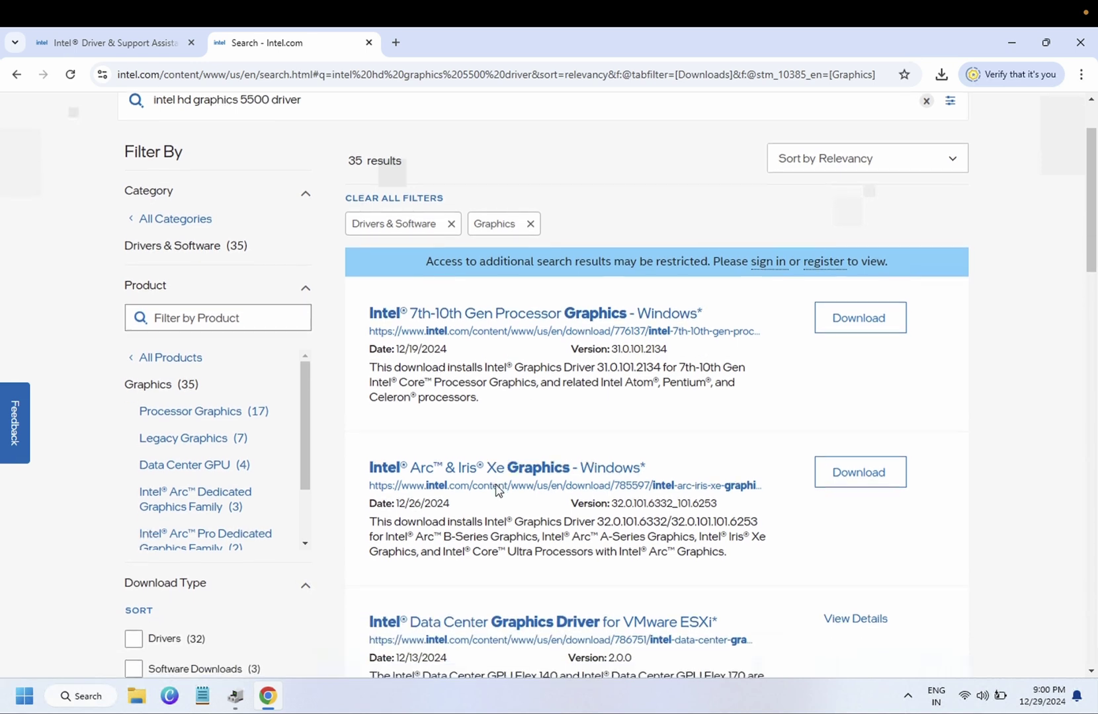
pyautogui.scroll(-2, 497, 489)
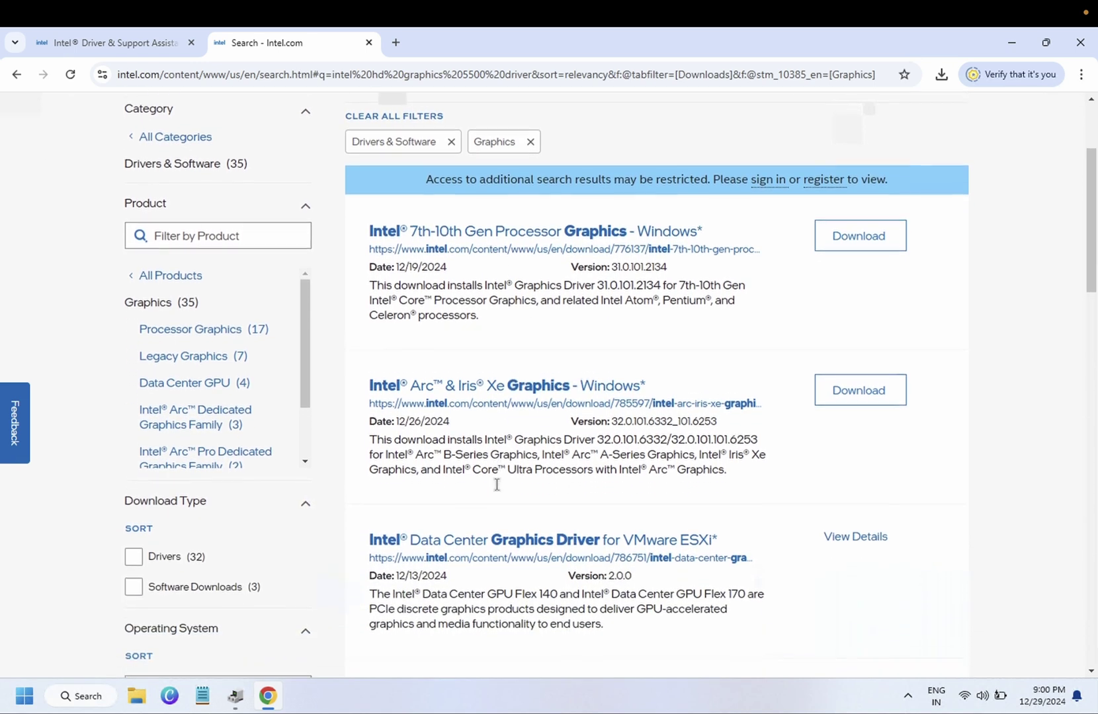
pyautogui.scroll(-2, 496, 484)
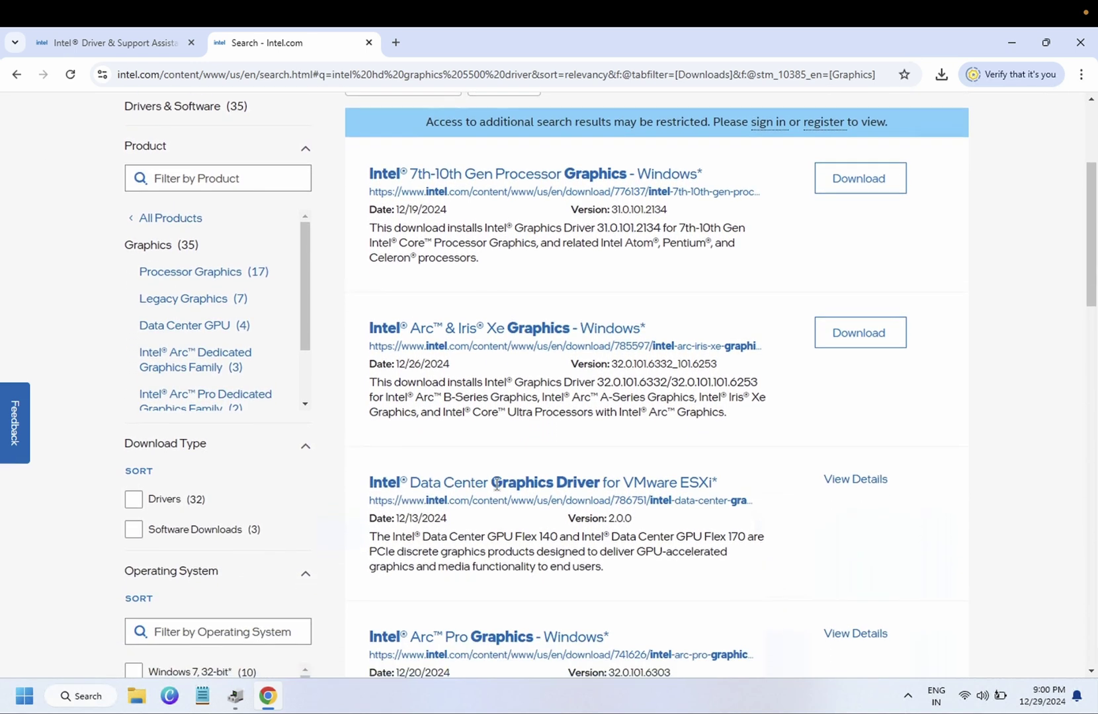
pyautogui.scroll(-2, 497, 486)
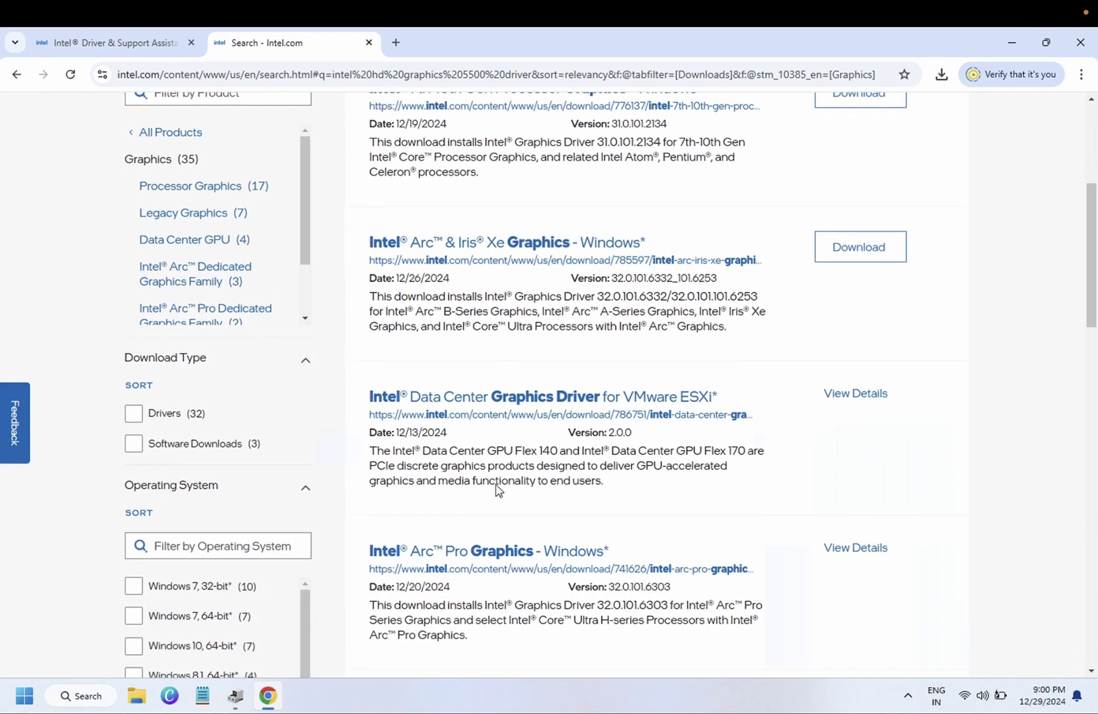
pyautogui.scroll(4, 498, 490)
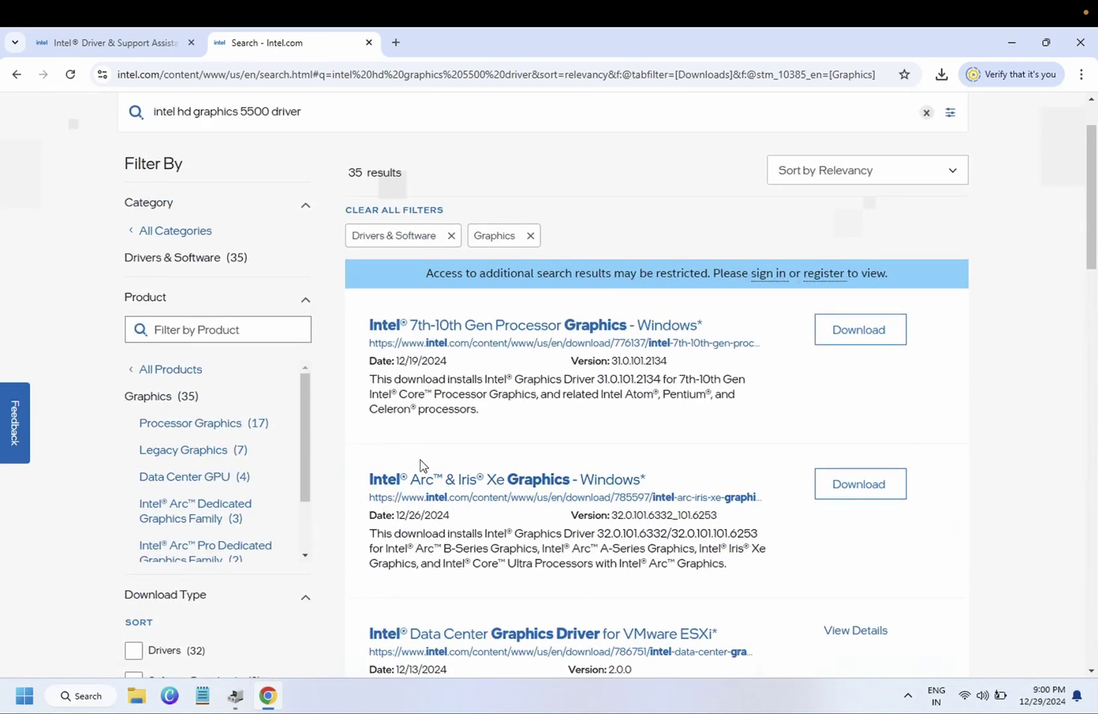
pyautogui.scroll(-7, 403, 543)
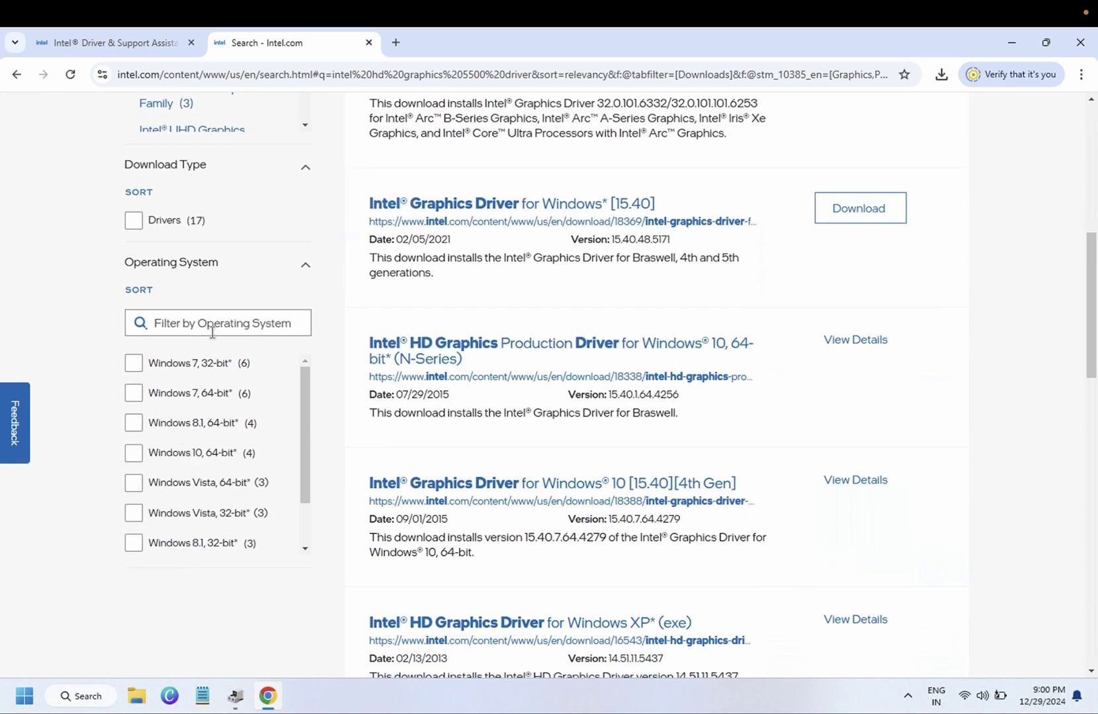
# Filter the driver results to Windows 10, 64-bit, leaving four drivers
pyautogui.click(135, 454)
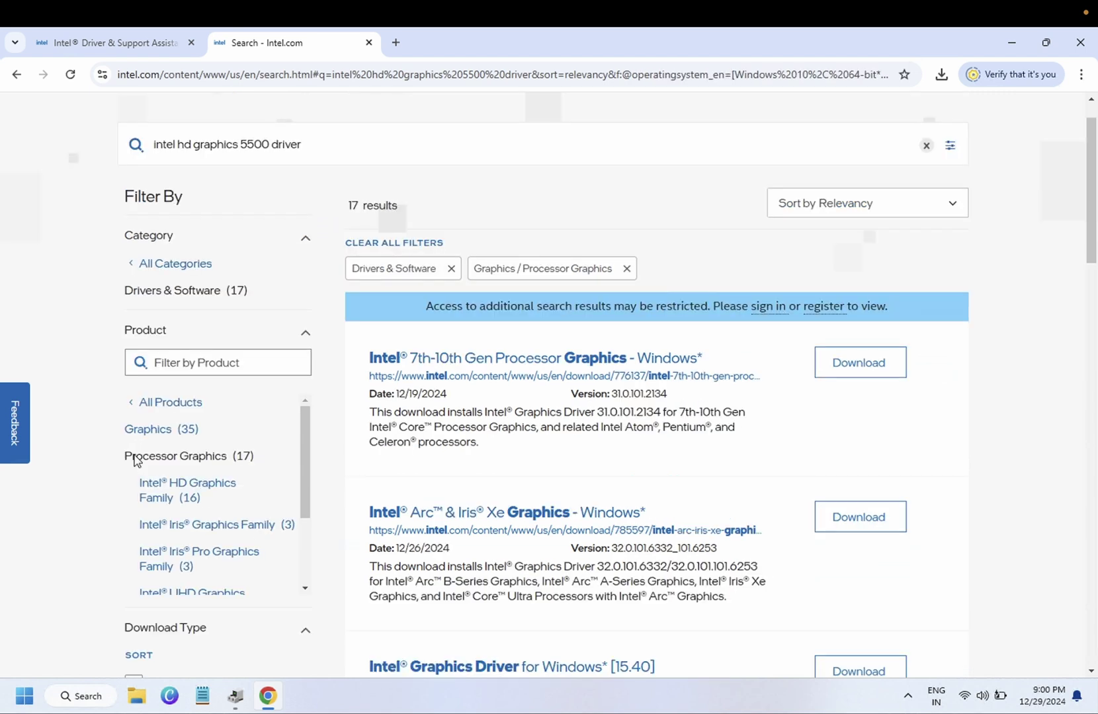
pyautogui.scroll(-6, 441, 444)
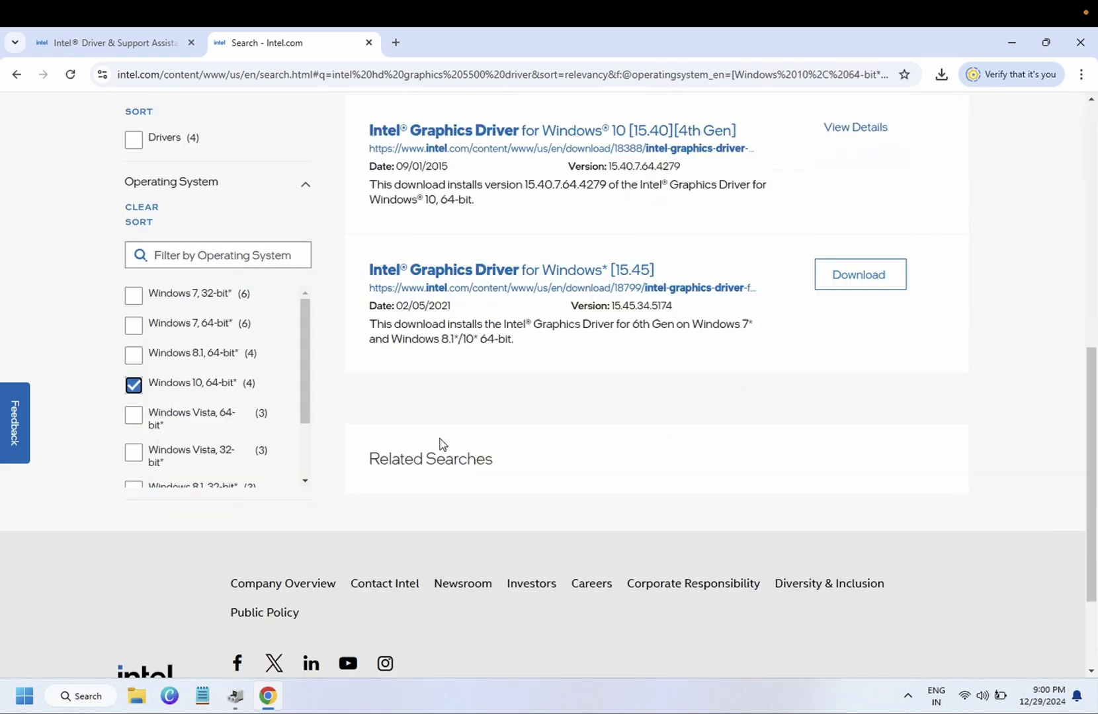
pyautogui.scroll(10, 442, 444)
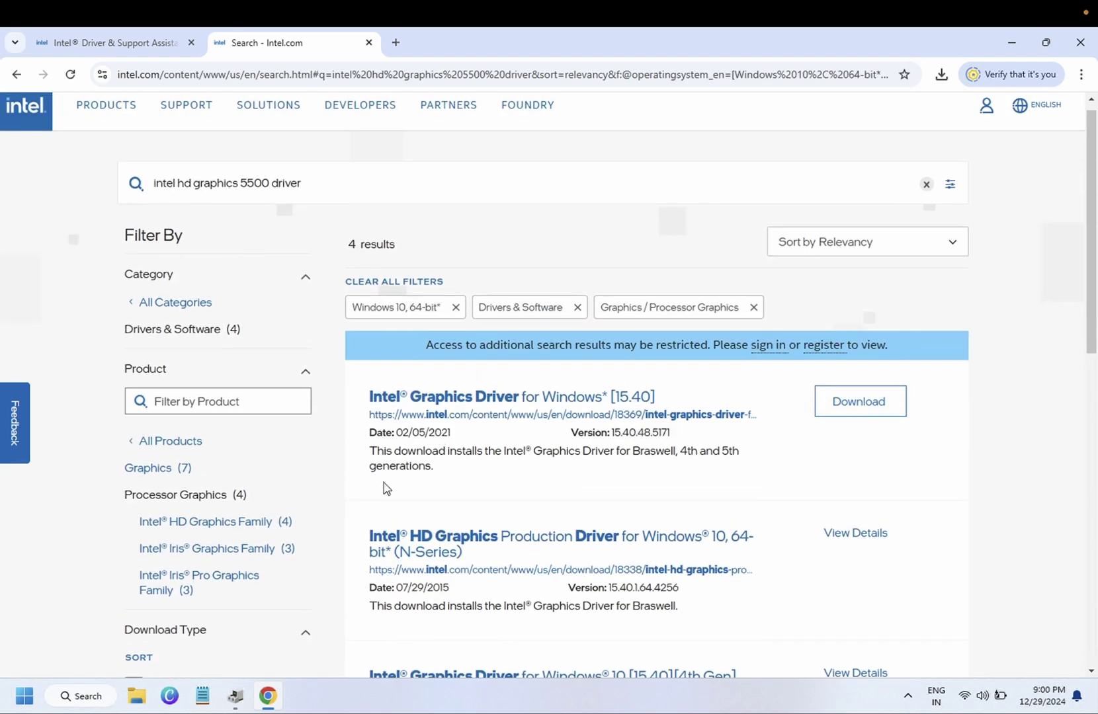
# Highlight the first result's description to confirm it covers 4th and 5th generation processors
pyautogui.moveTo(397, 461); pyautogui.dragTo(481, 465)
pyautogui.click(391, 468)
pyautogui.moveTo(371, 451); pyautogui.dragTo(470, 466)
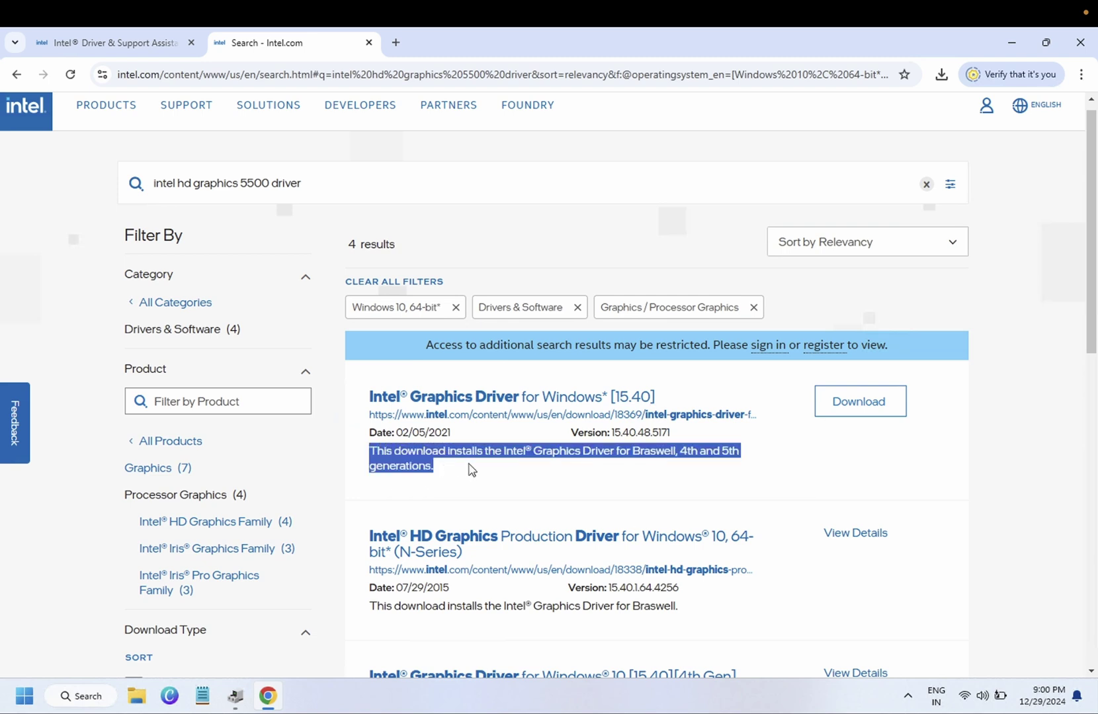
pyautogui.click(683, 458)
pyautogui.doubleClick(692, 453)
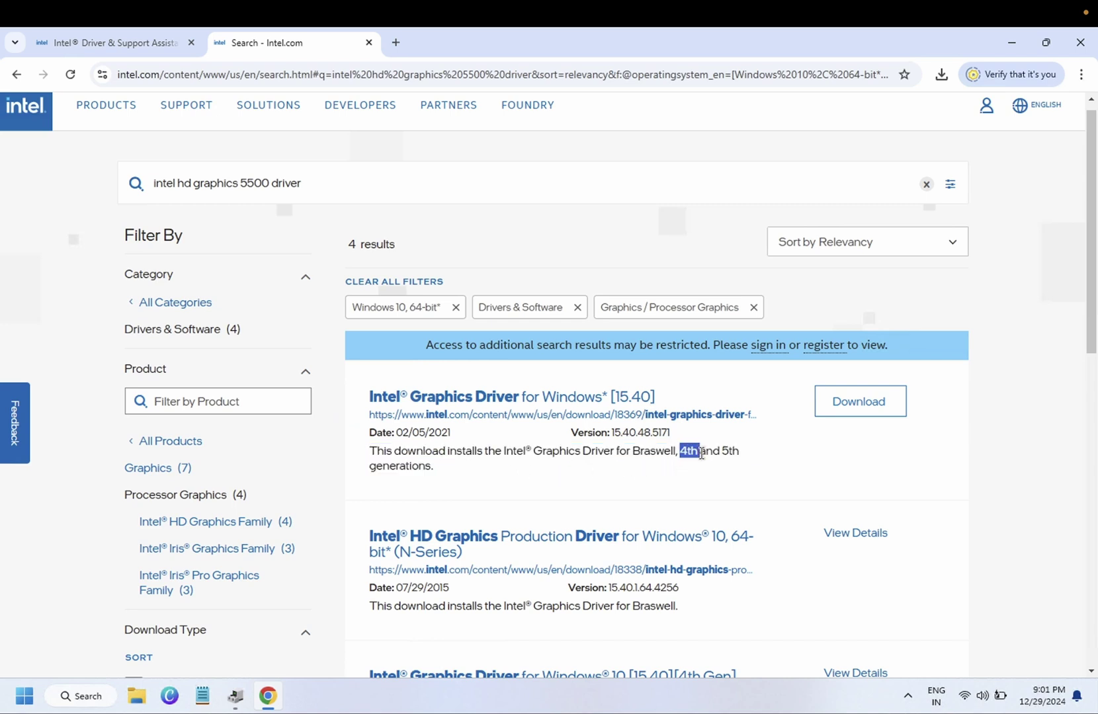
pyautogui.scroll(-1, 701, 453)
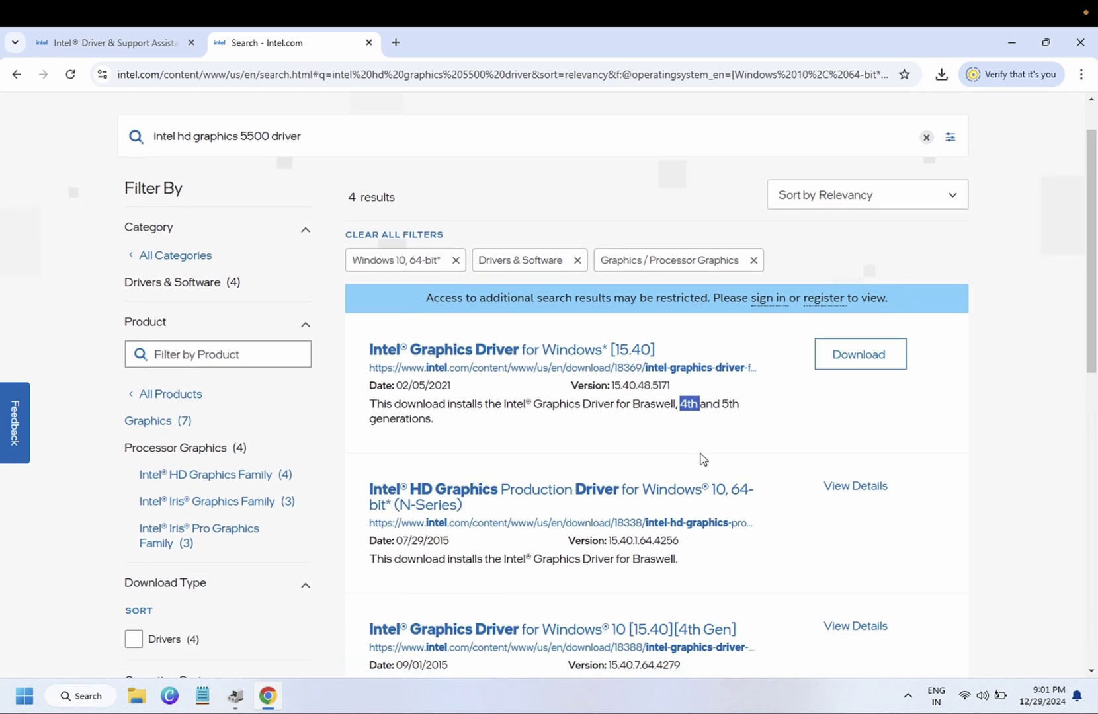
pyautogui.scroll(-1, 702, 458)
pyautogui.scroll(-1, 702, 458)
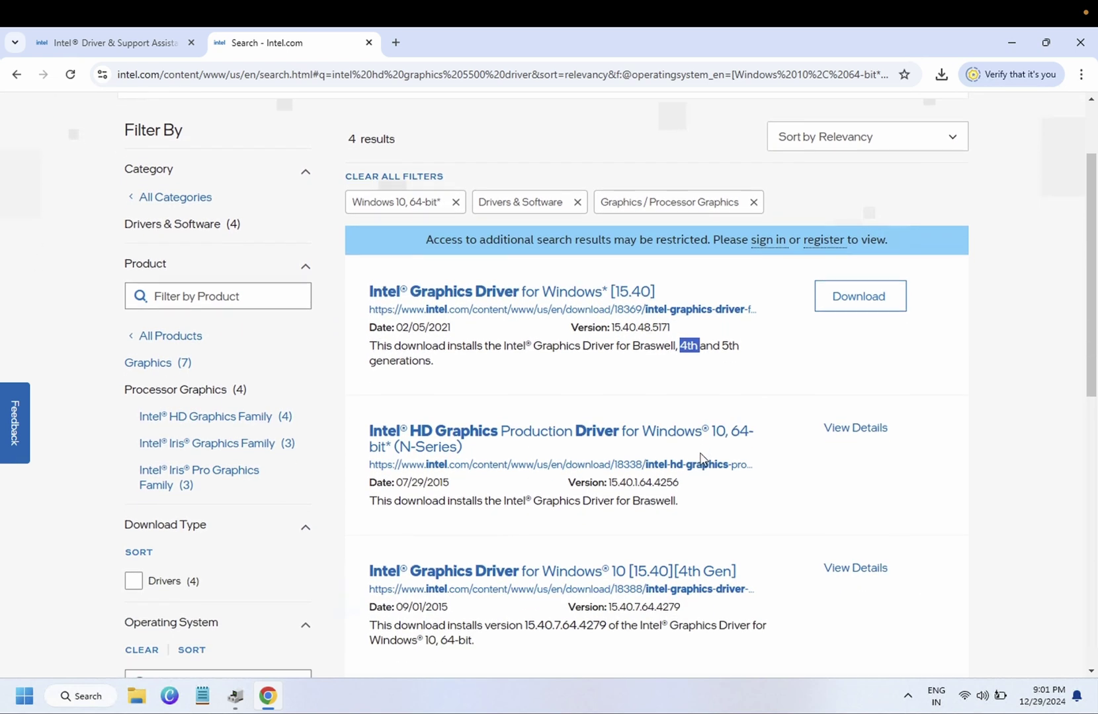
pyautogui.scroll(-1, 703, 458)
pyautogui.scroll(-2, 653, 527)
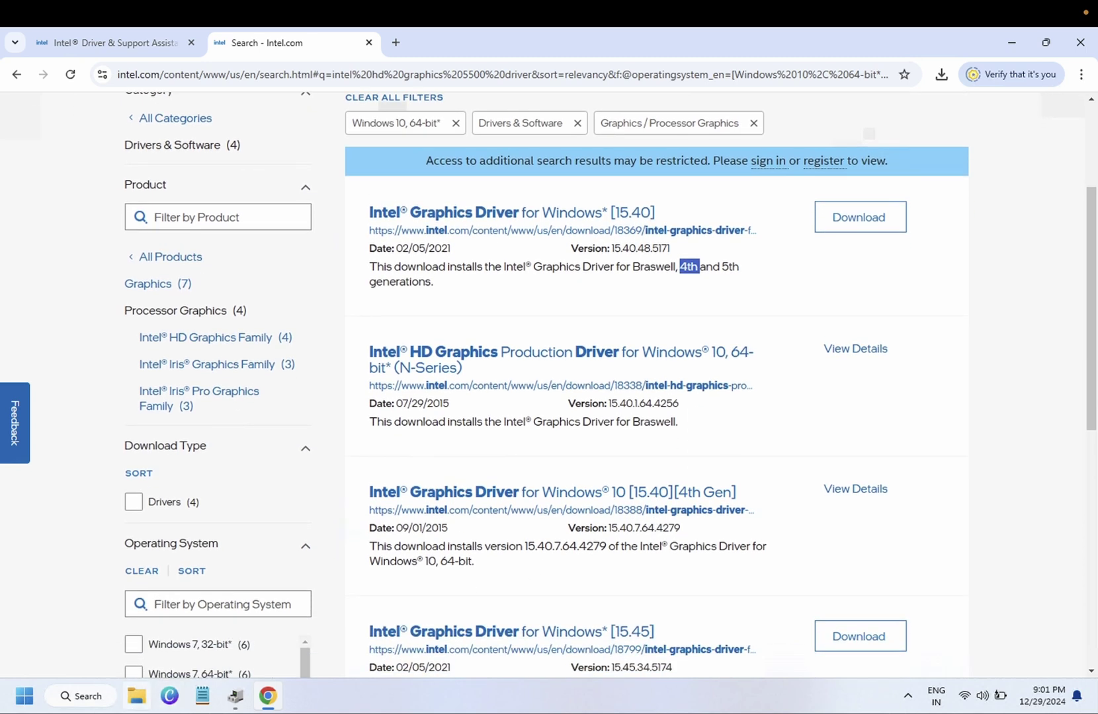
pyautogui.click(96, 703)
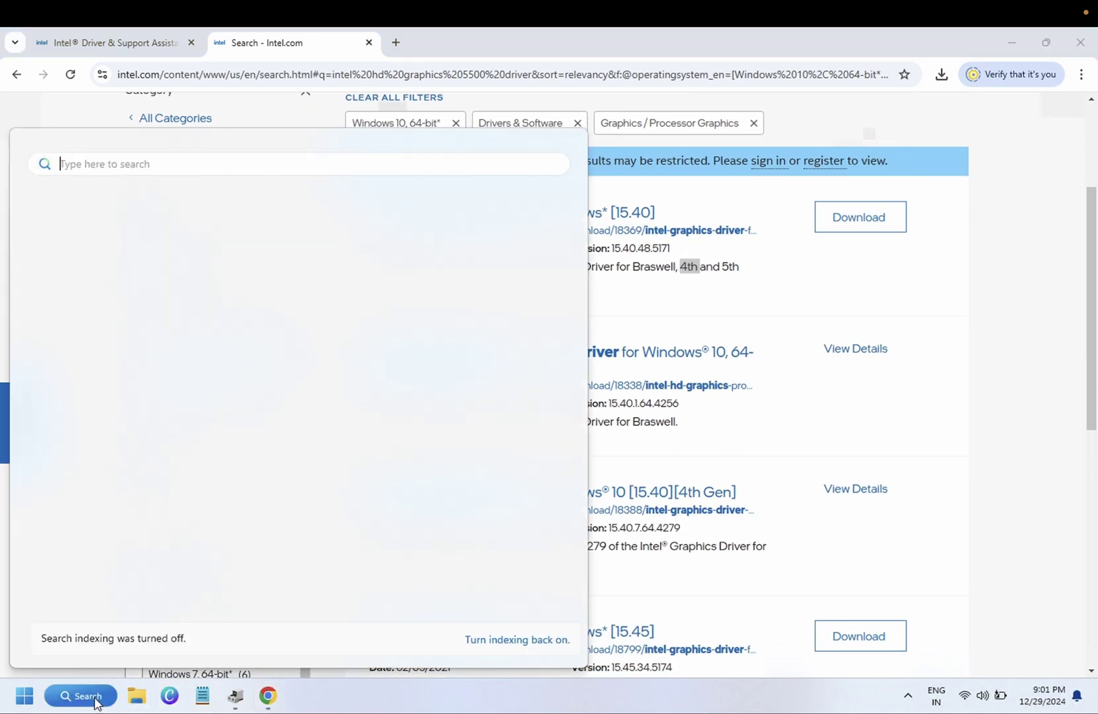
# Open System Information and confirm the processor is an Intel Core i3-5005U at 2.00GHz
pyautogui.write('system')
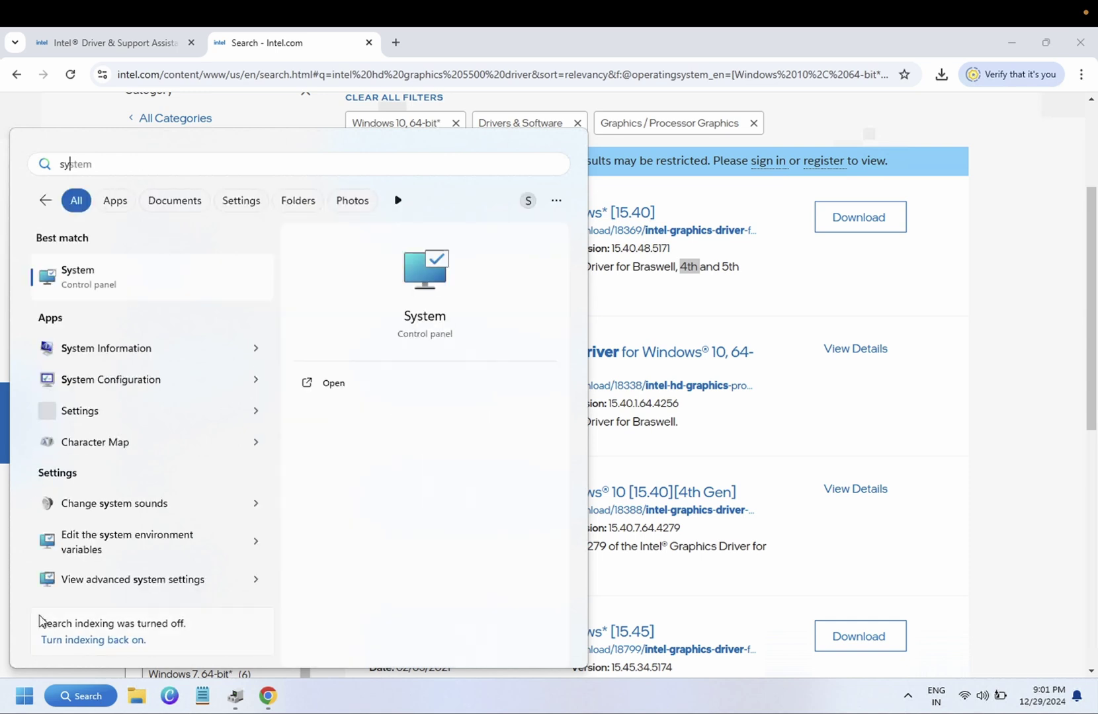
pyautogui.click(140, 364)
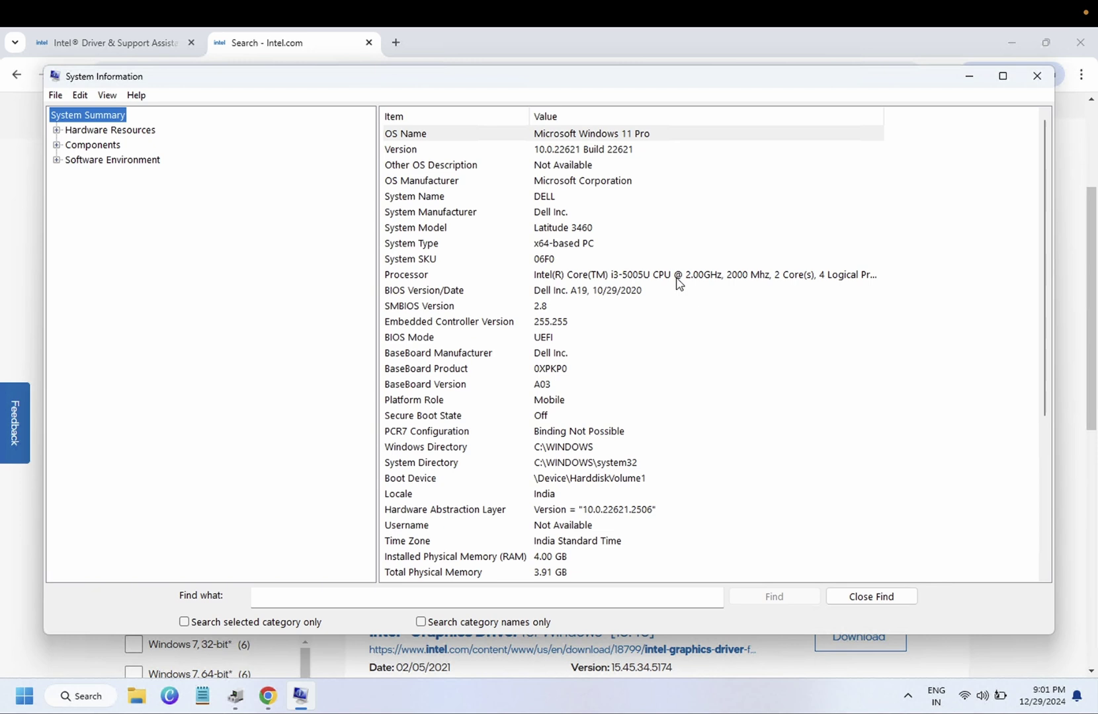
pyautogui.click(628, 276)
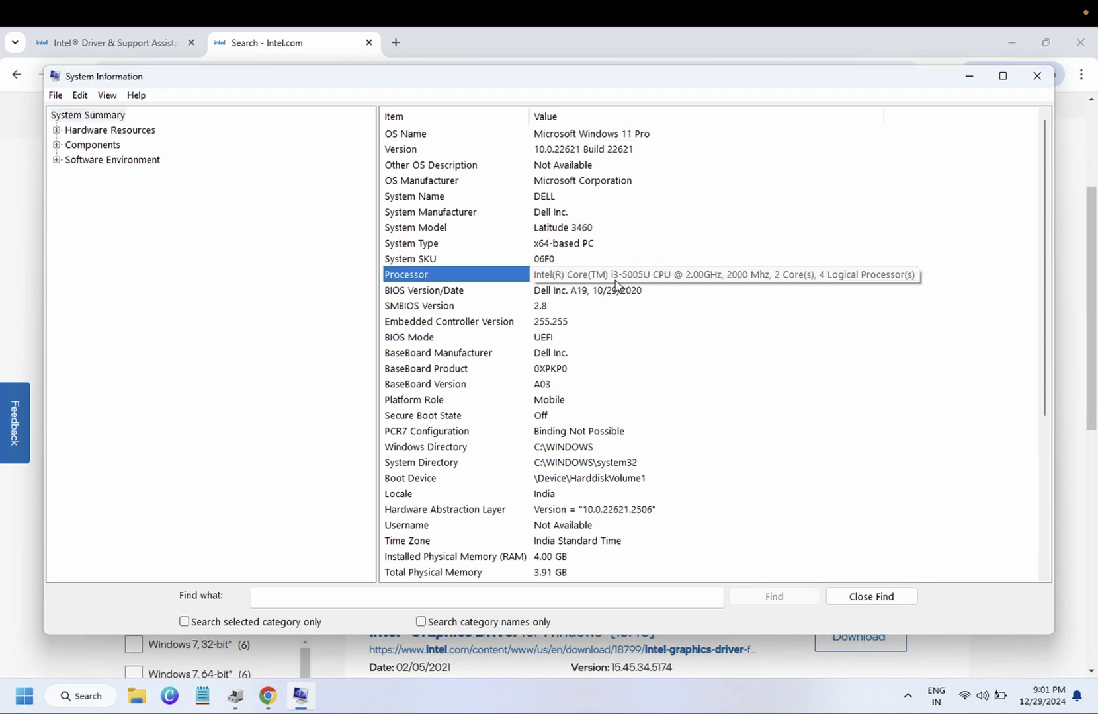
# Download the Intel Graphics Driver for Windows [15.40] installer, win64_15.40.5171.exe (199 MB)
pyautogui.click(968, 76)
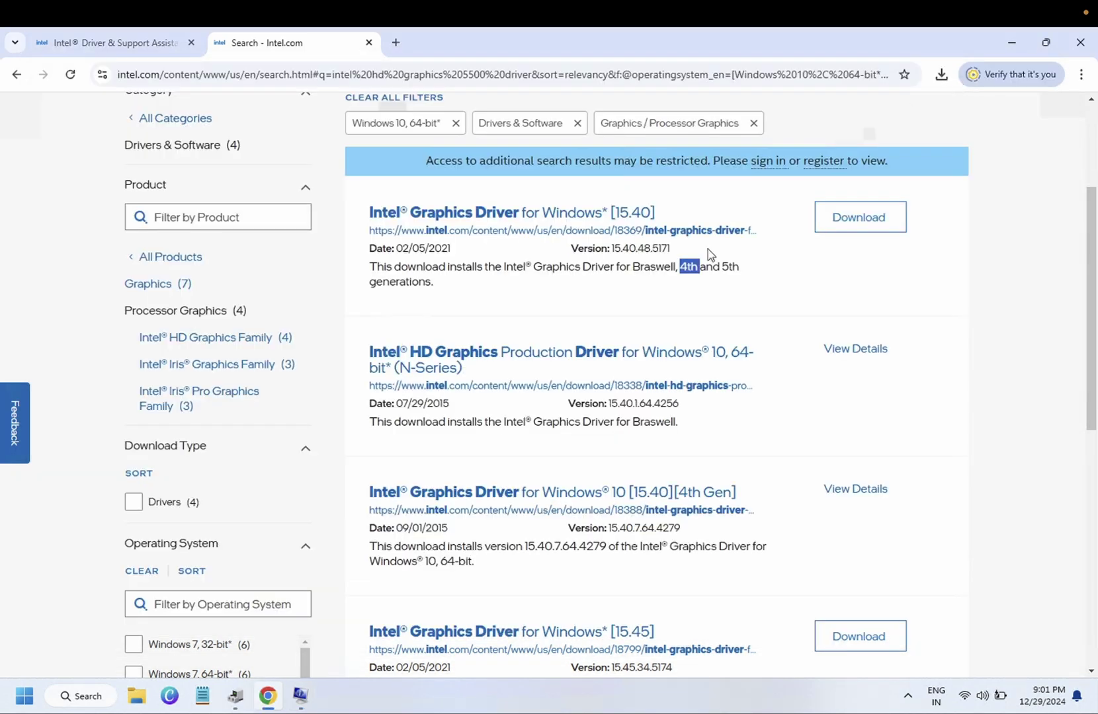
pyautogui.click(626, 289)
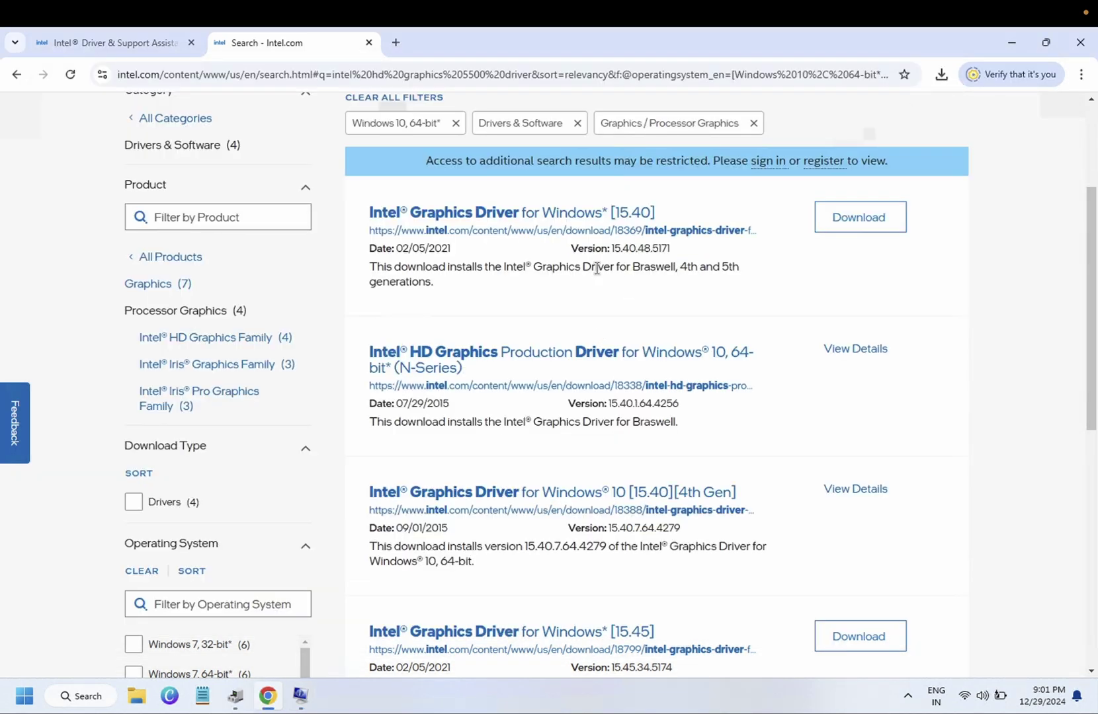
pyautogui.moveTo(610, 269); pyautogui.dragTo(664, 270)
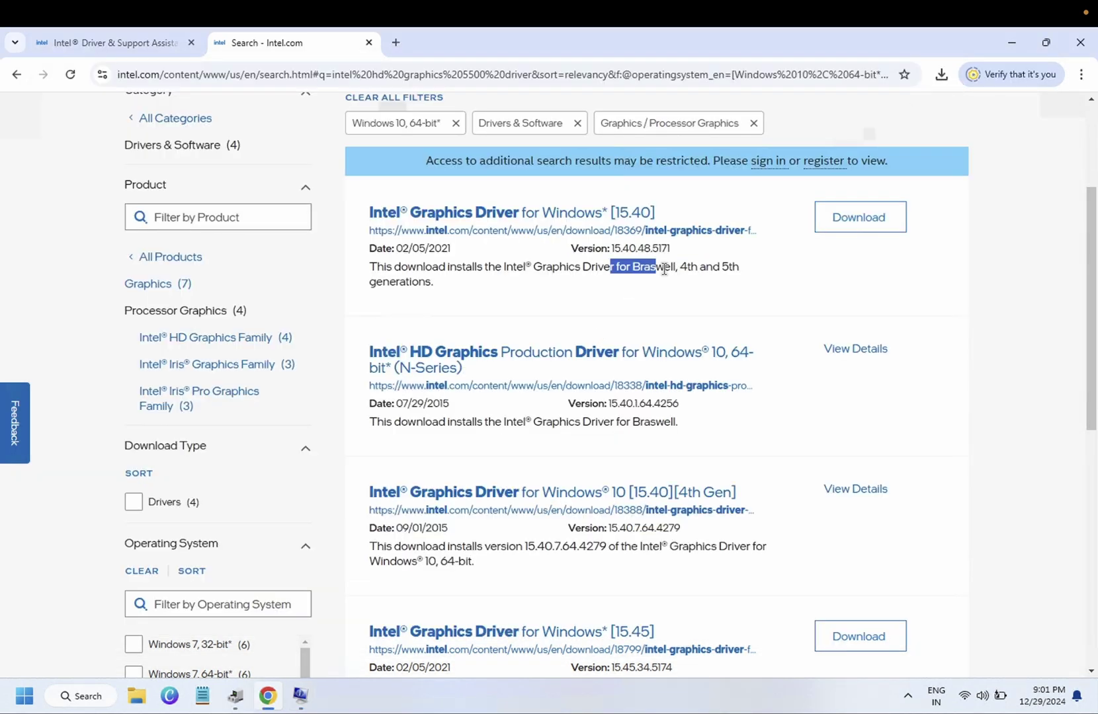
pyautogui.click(850, 226)
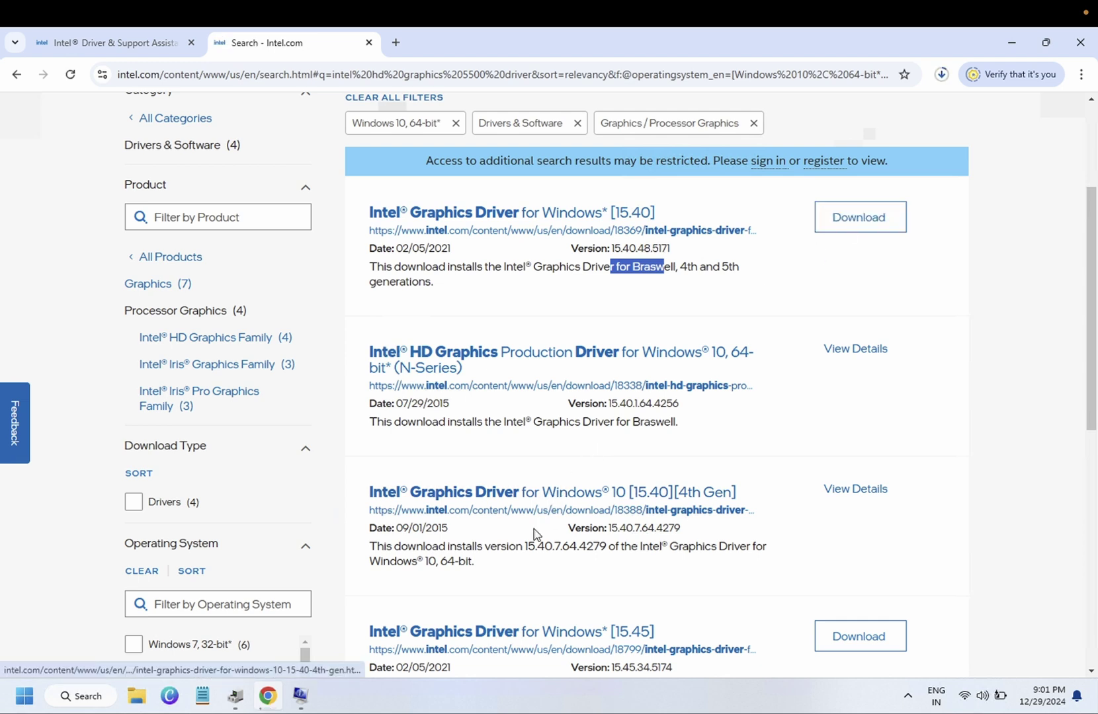
pyautogui.scroll(-2, 549, 501)
pyautogui.scroll(-2, 535, 532)
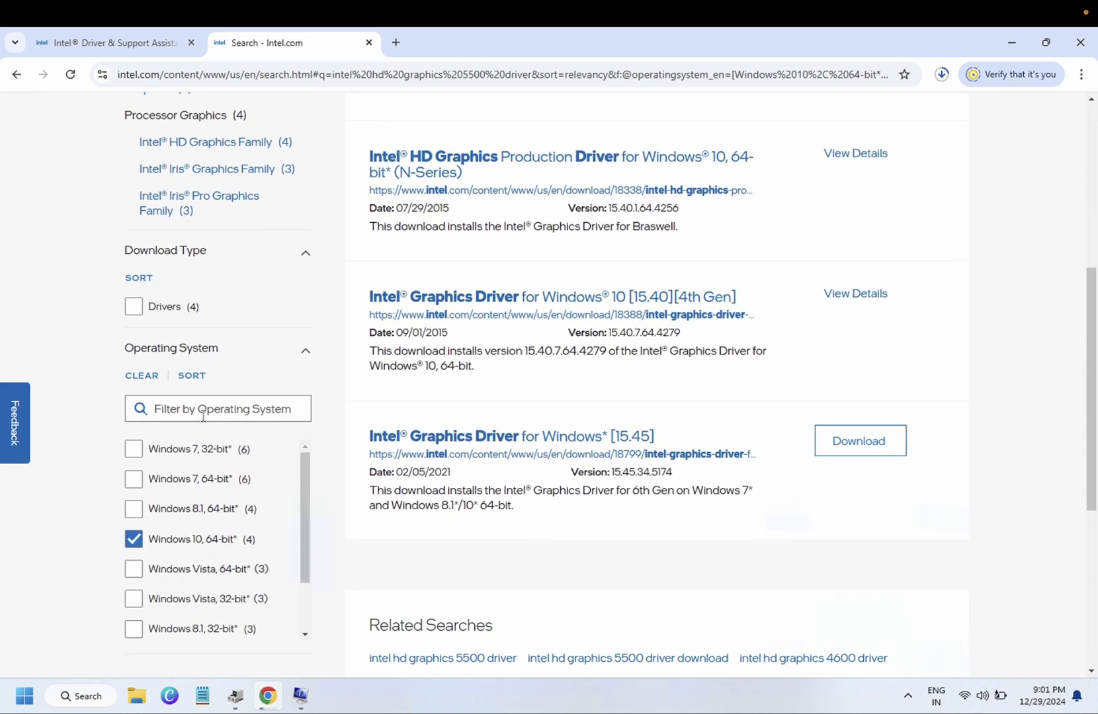
pyautogui.click(222, 415)
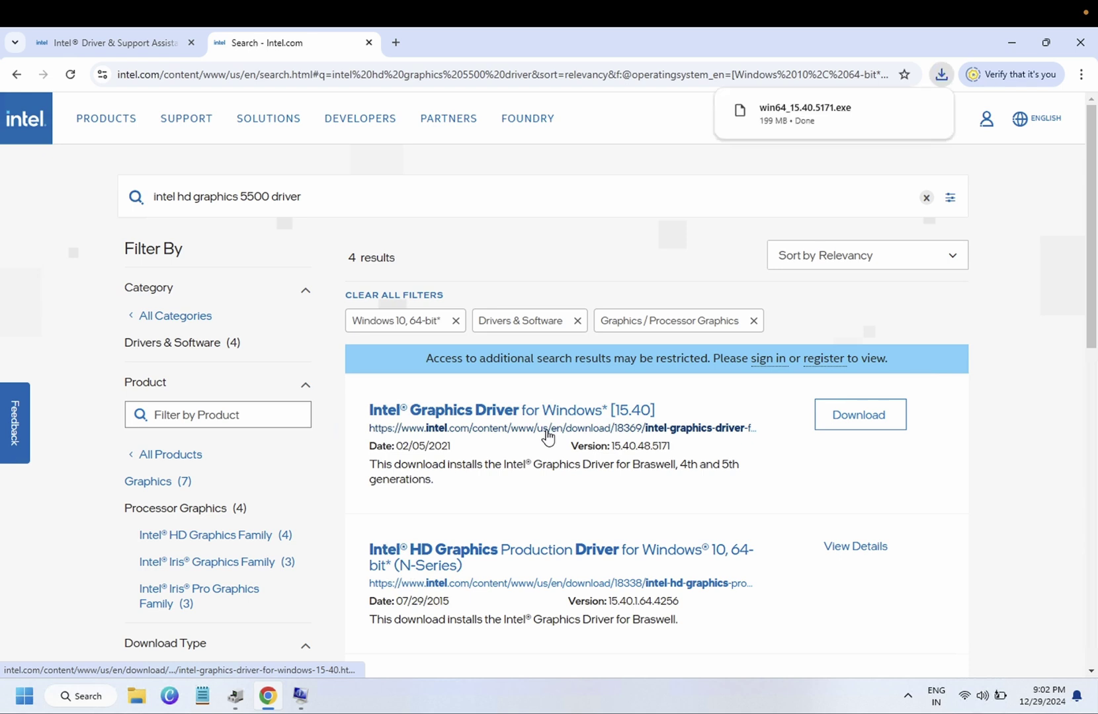
# Review the [15.40] driver page: version 15.40.48.5171 with 64-bit and 32-bit installers and supported Windows
pyautogui.click(548, 429)
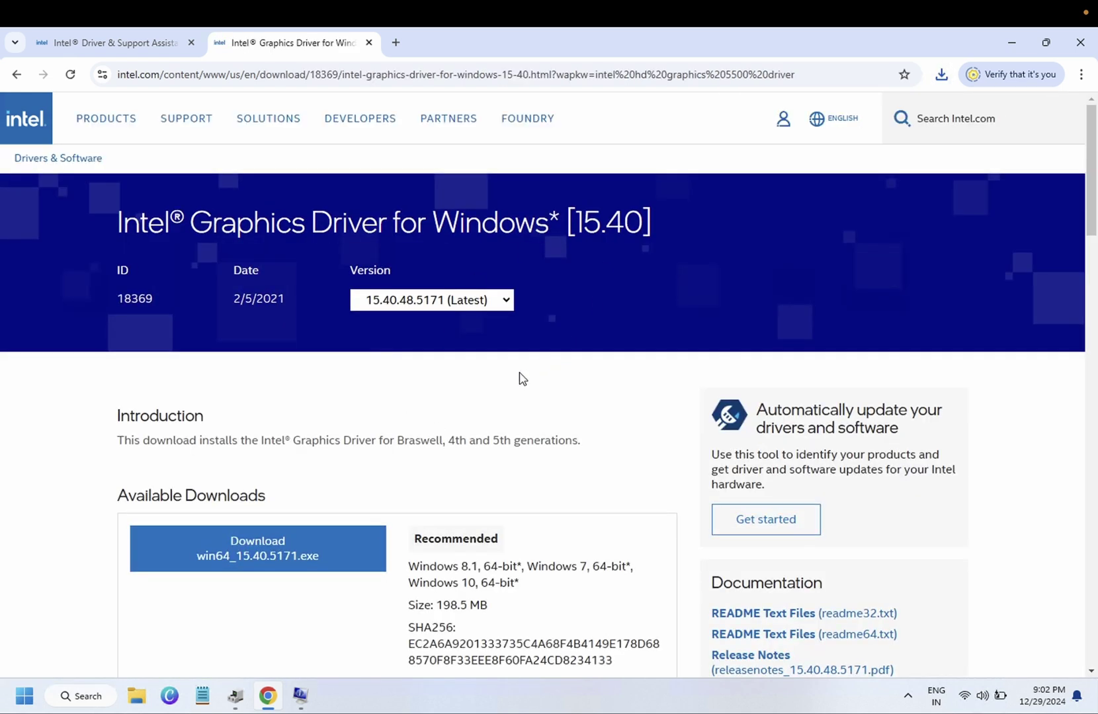
pyautogui.click(504, 305)
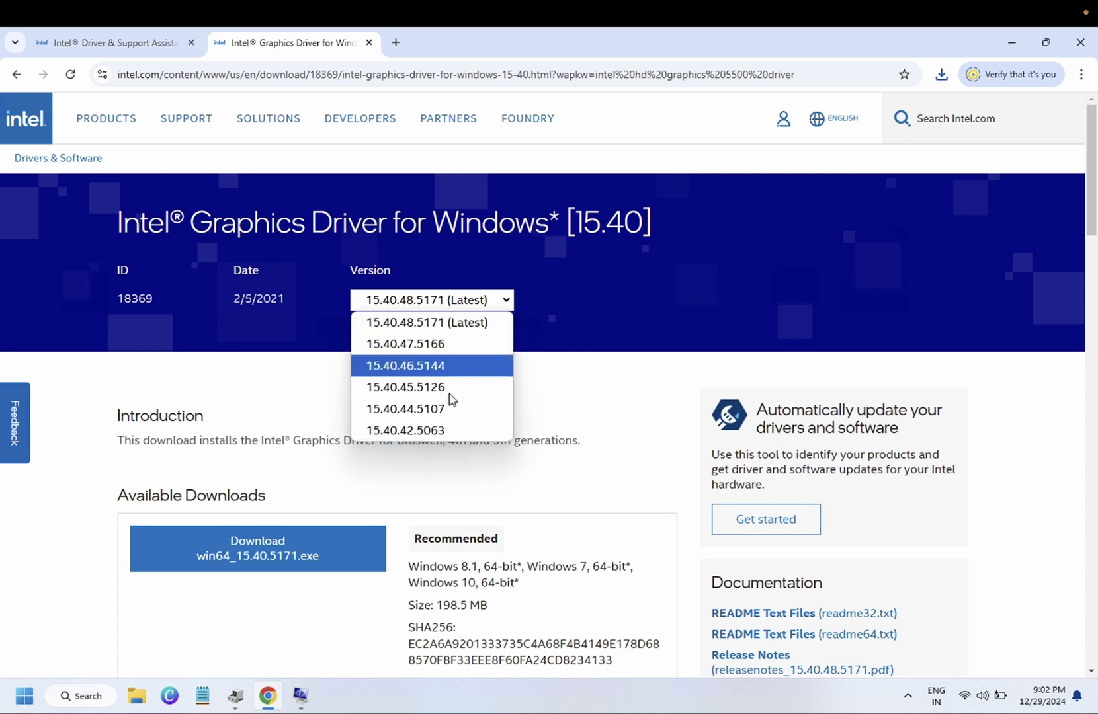
pyautogui.click(418, 490)
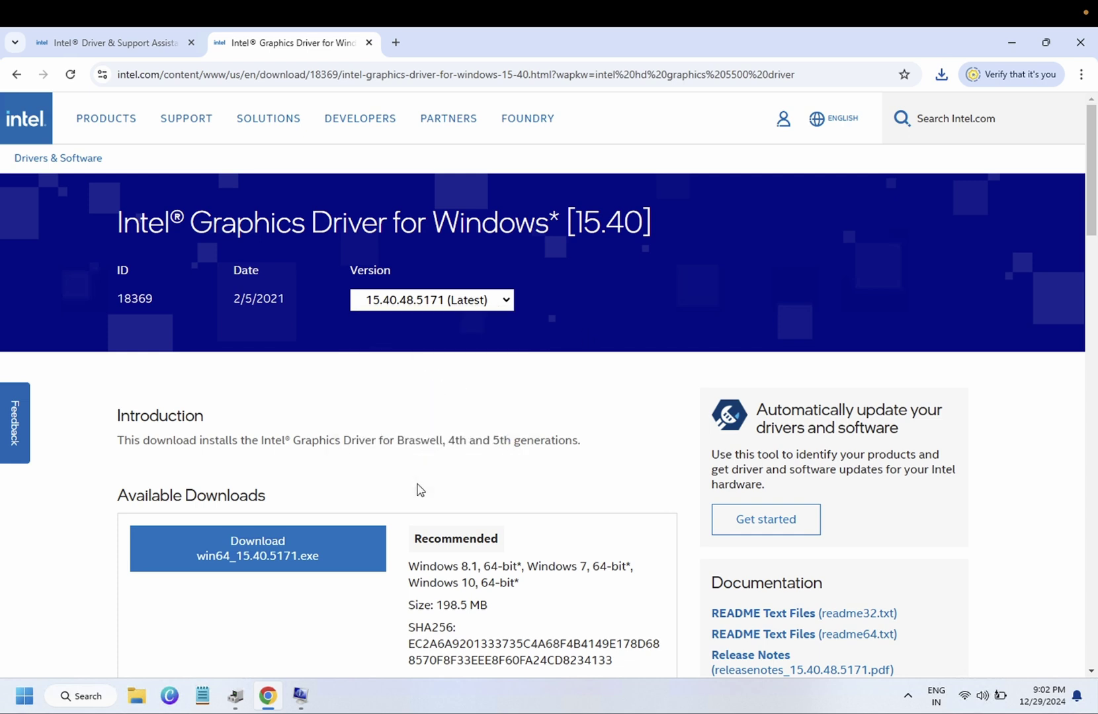
pyautogui.scroll(-2, 403, 513)
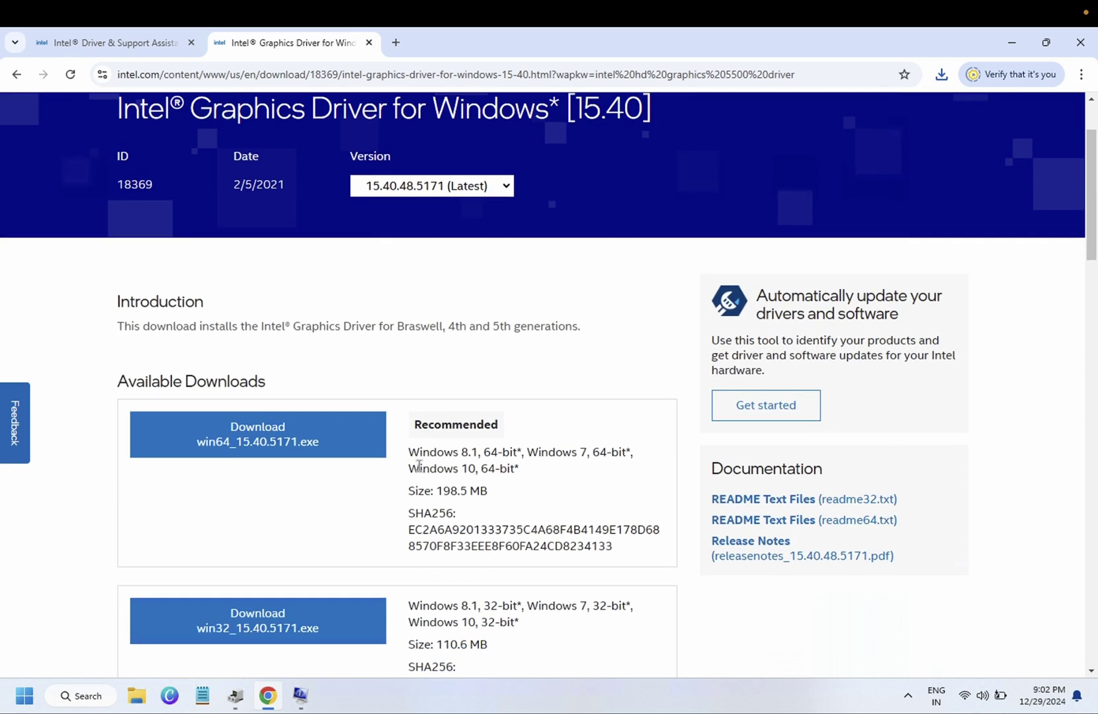
pyautogui.moveTo(430, 453); pyautogui.dragTo(464, 461)
pyautogui.scroll(-1, 445, 585)
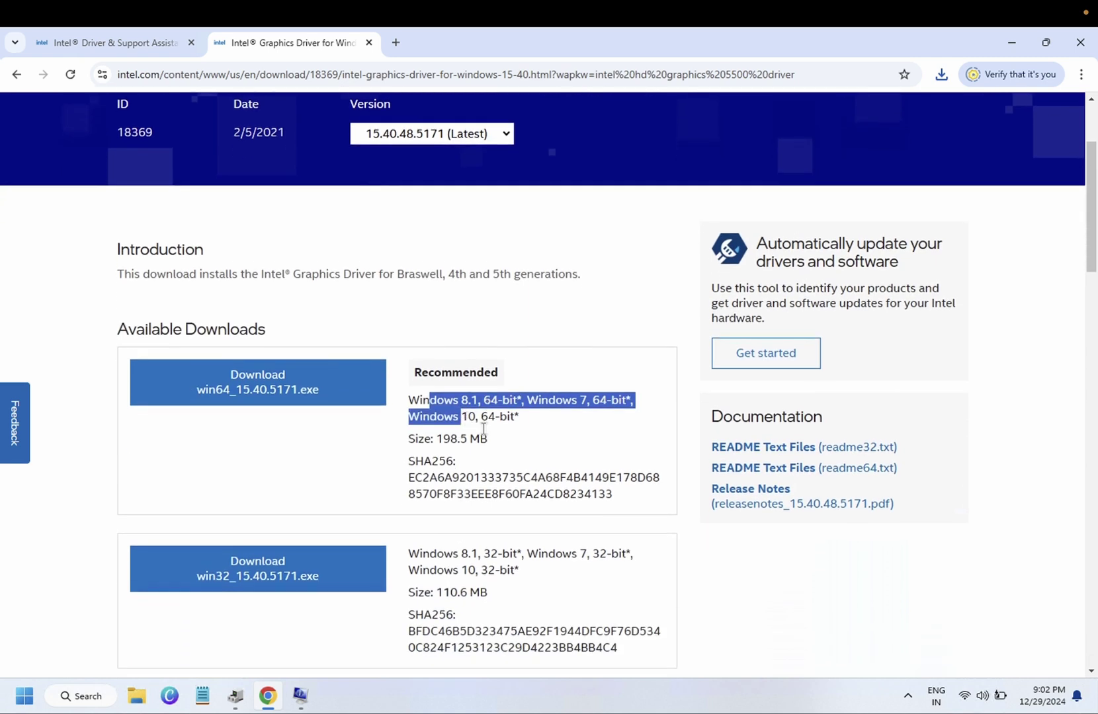
pyautogui.moveTo(424, 552); pyautogui.dragTo(464, 553)
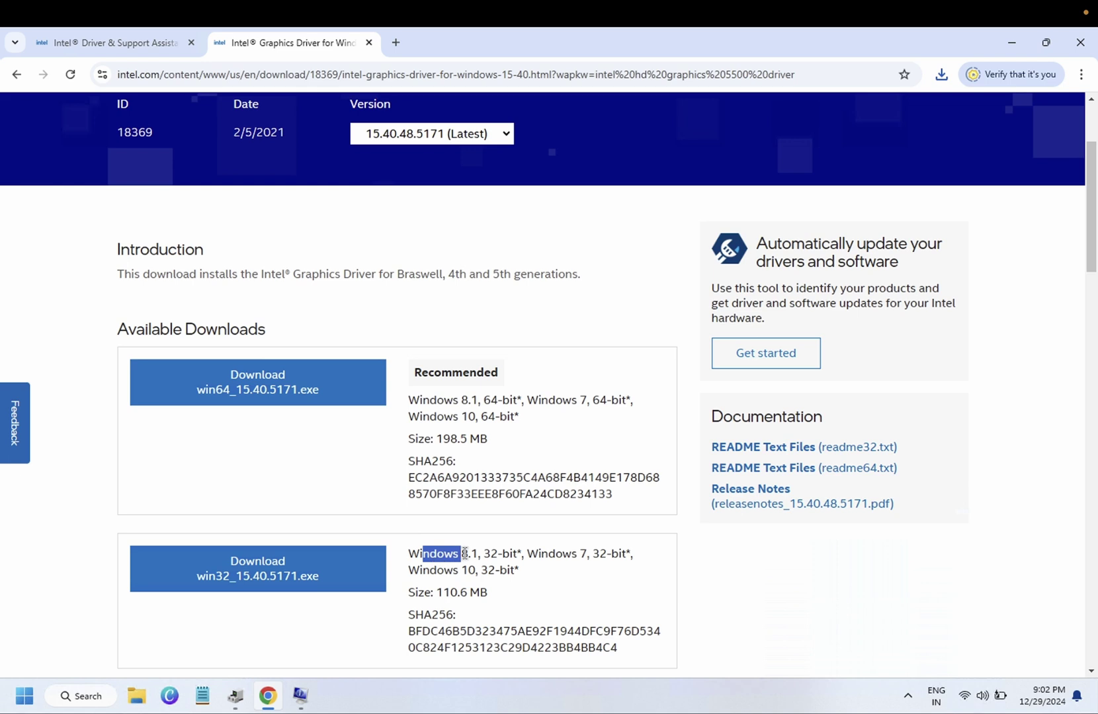
pyautogui.click(571, 309)
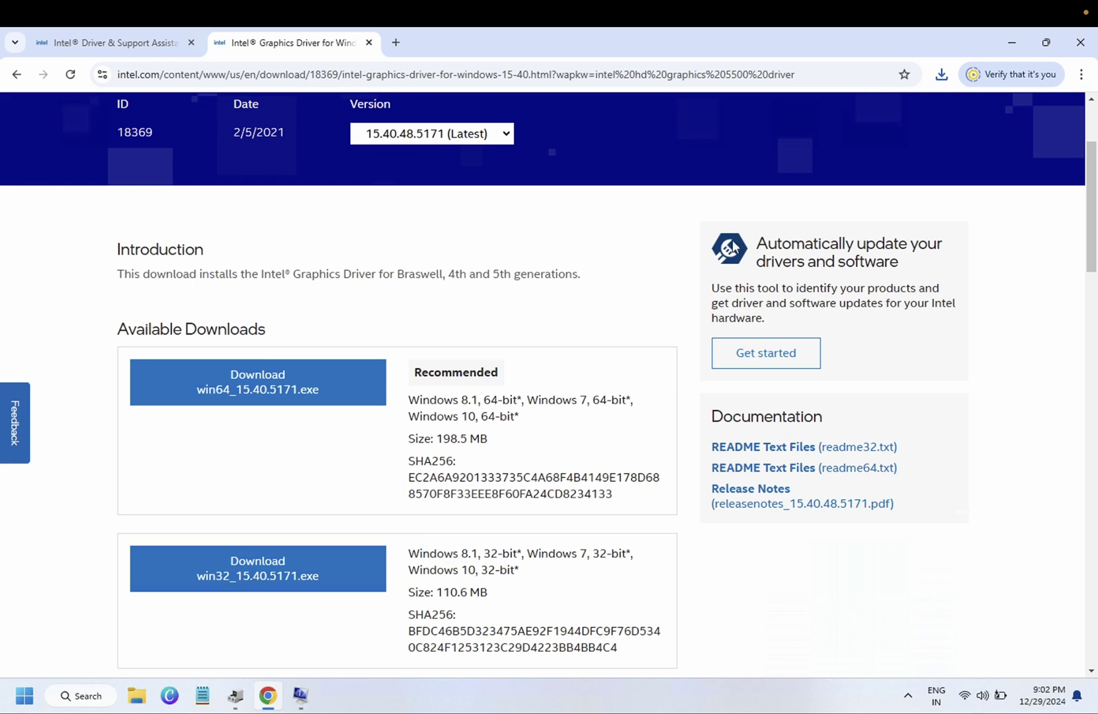
# Show win64_15.40.5171.exe in the Downloads folder and run it past the security warning
pyautogui.click(941, 74)
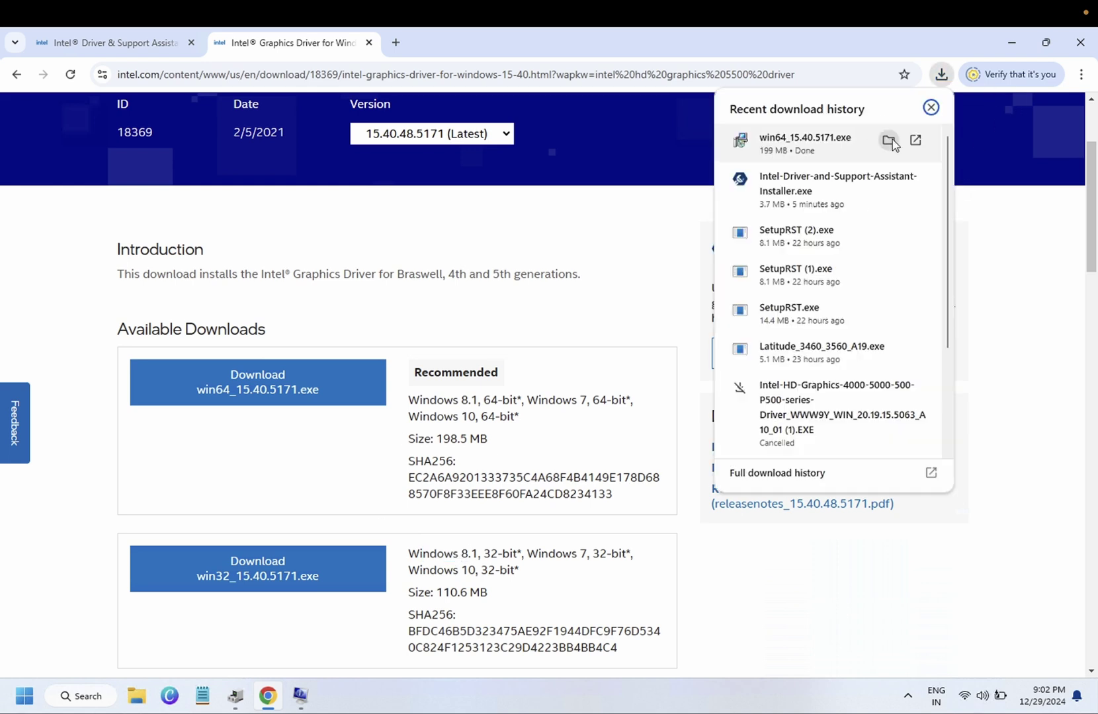
pyautogui.click(888, 142)
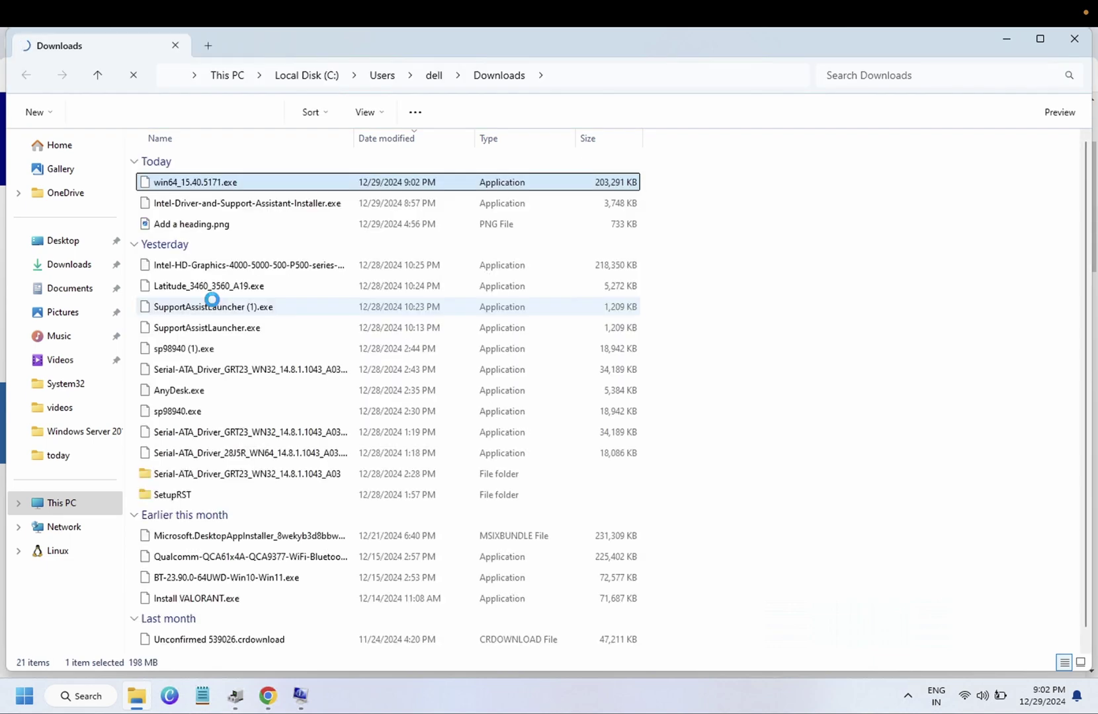
pyautogui.doubleClick(258, 187)
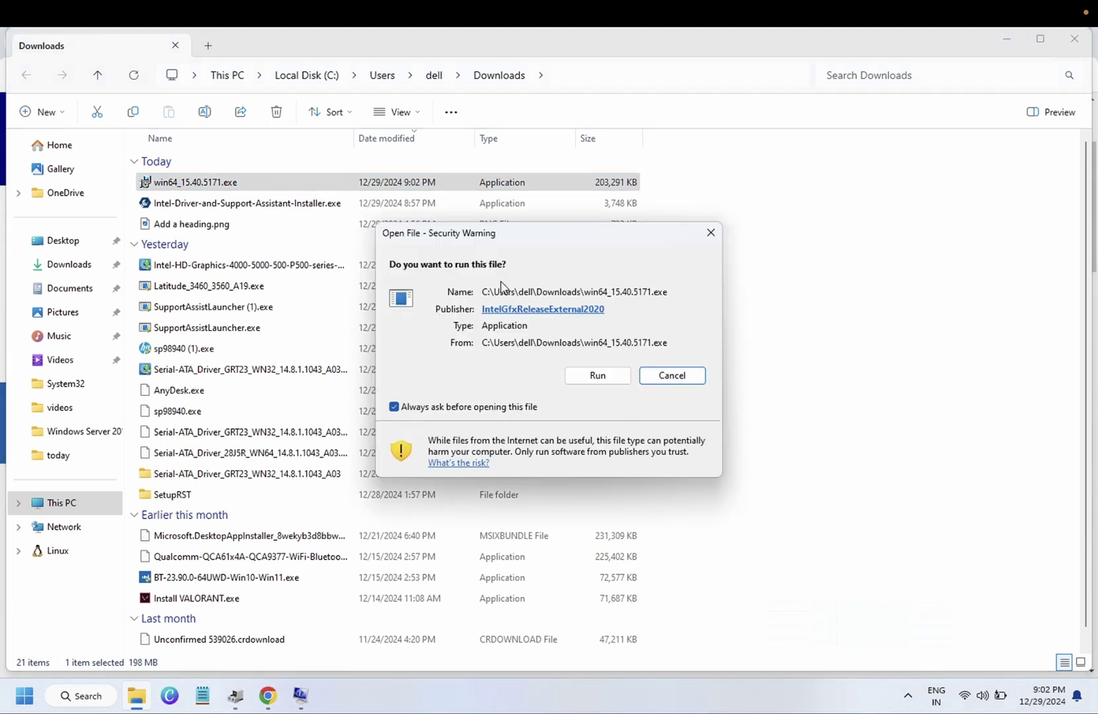
pyautogui.click(602, 381)
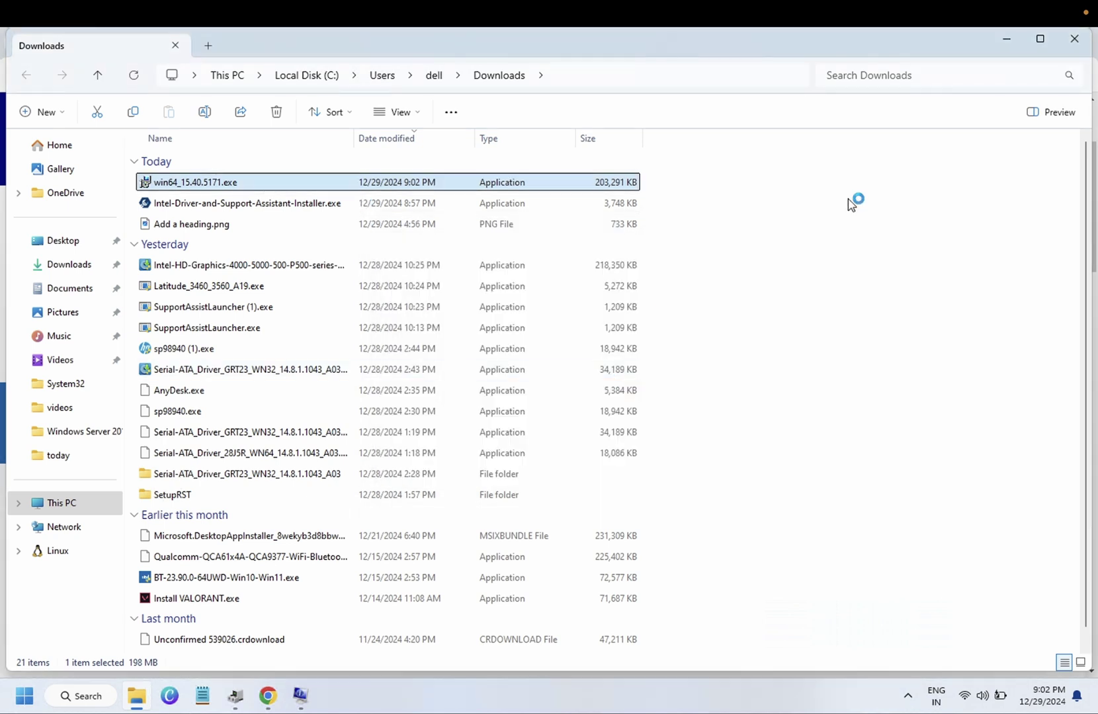
pyautogui.click(1011, 40)
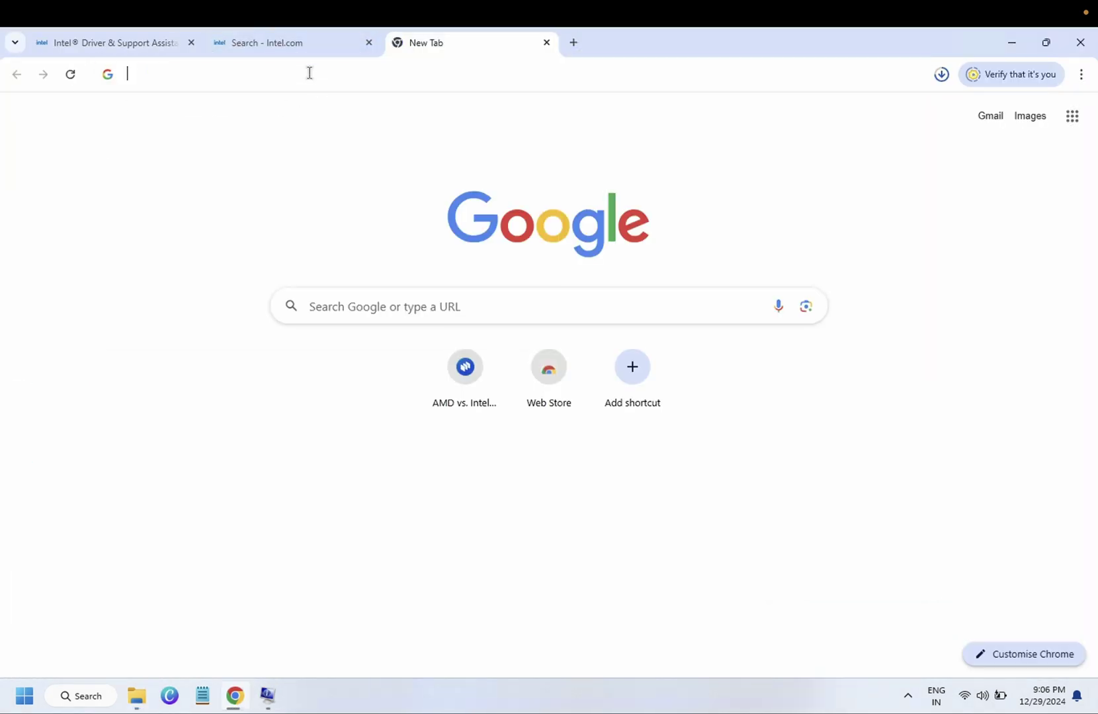
# Search Google for 'dell driver download' and open the Drivers & Downloads | Dell India result
pyautogui.click(309, 73)
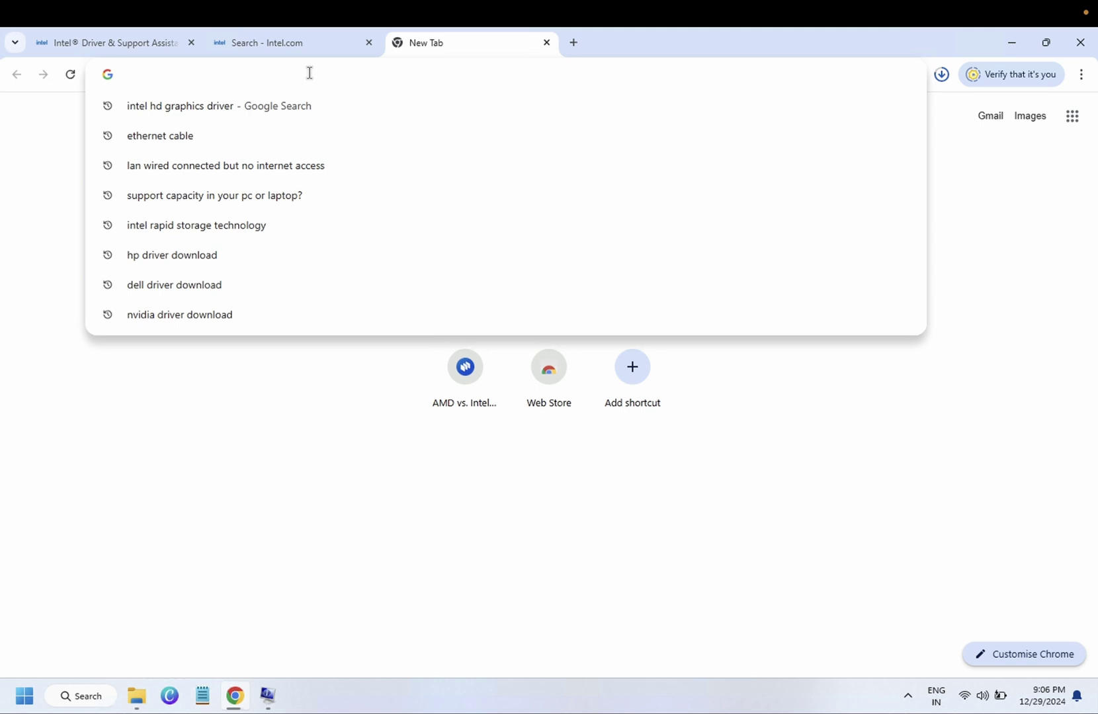
pyautogui.write('dell')
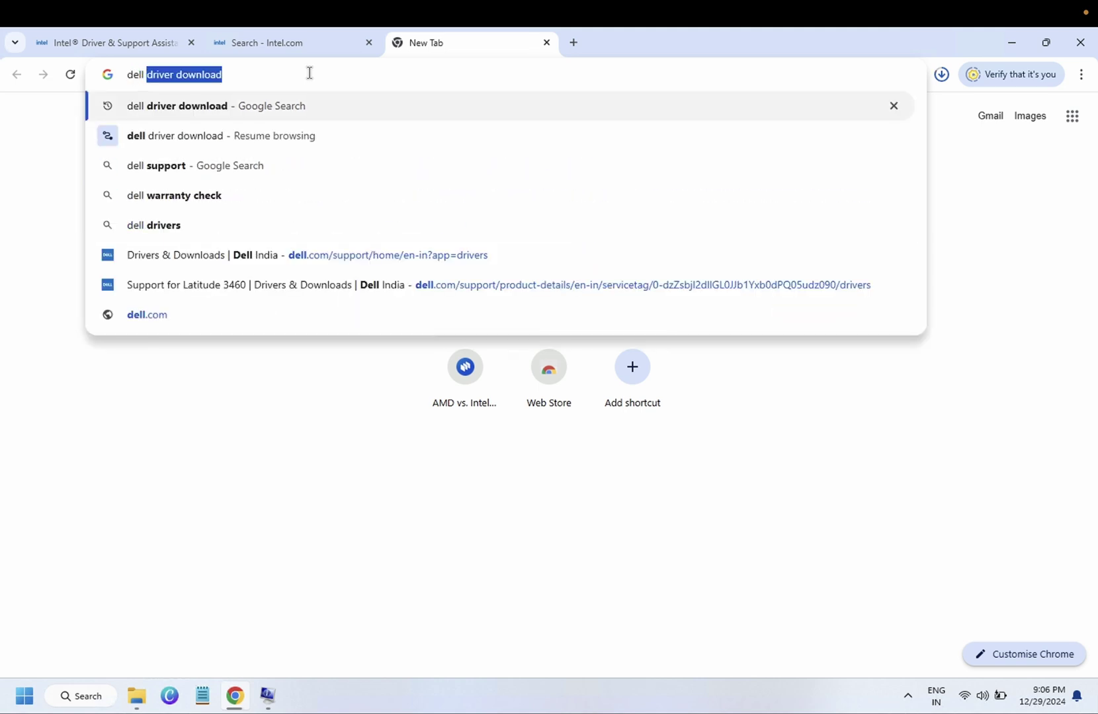
pyautogui.press('Return')
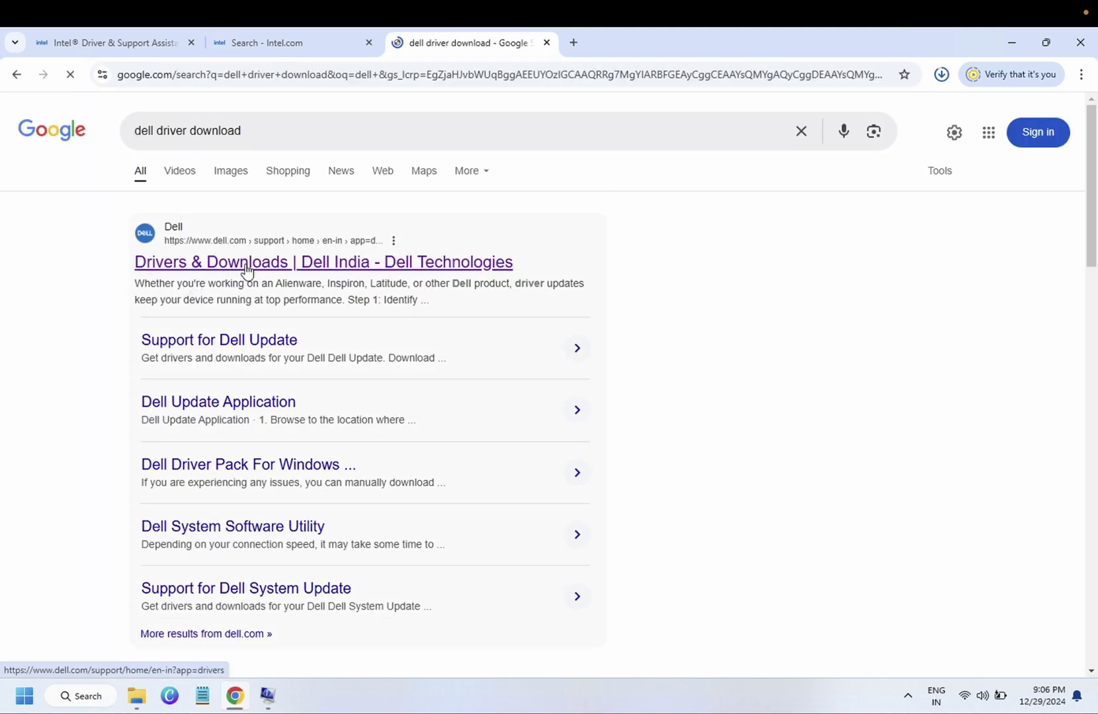
pyautogui.click(246, 270)
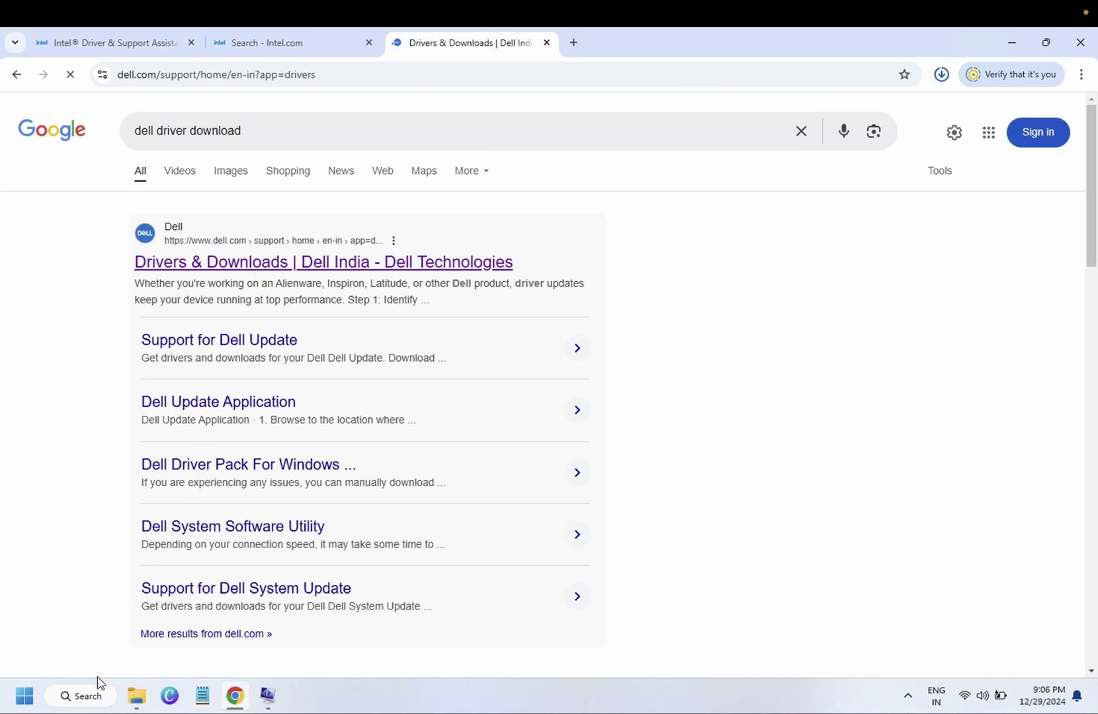
# Run 'wmic csproduct' in Command Prompt and copy the laptop's service tag
pyautogui.click(90, 698)
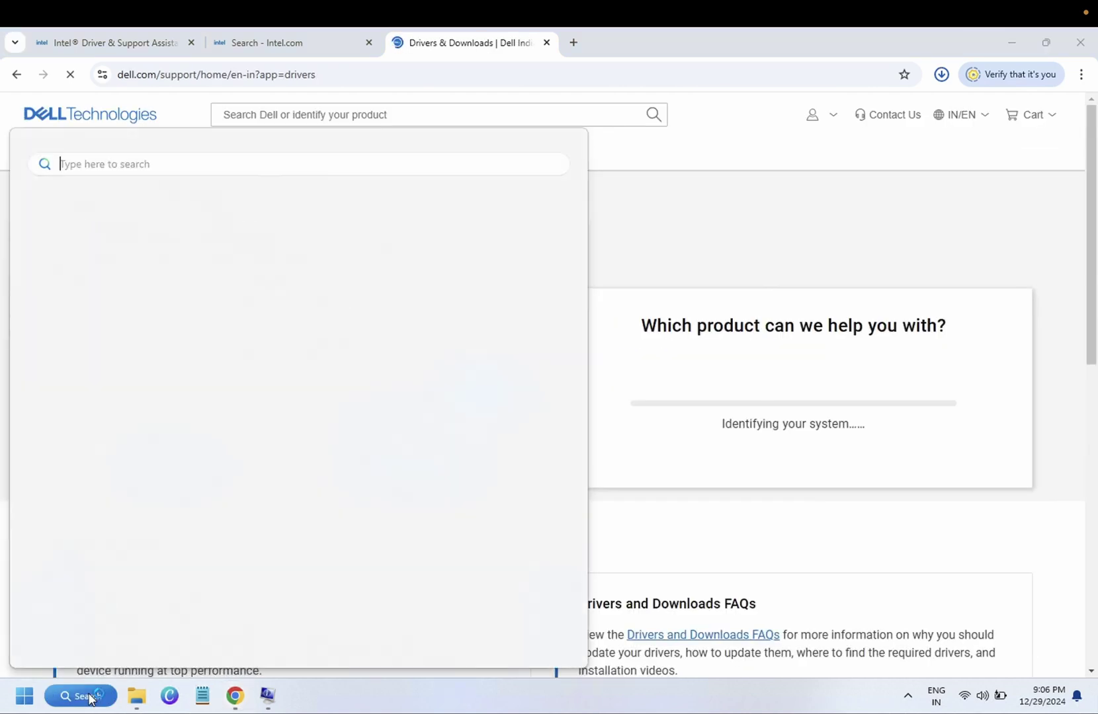
pyautogui.write('cmd')
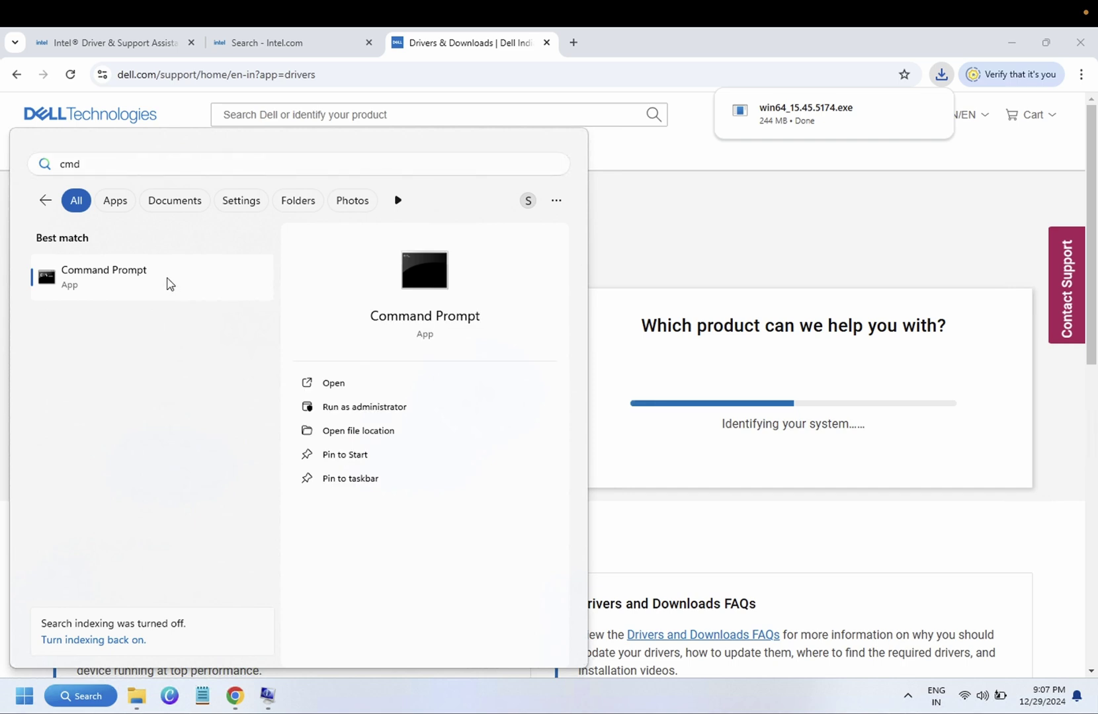
pyautogui.press('Escape')
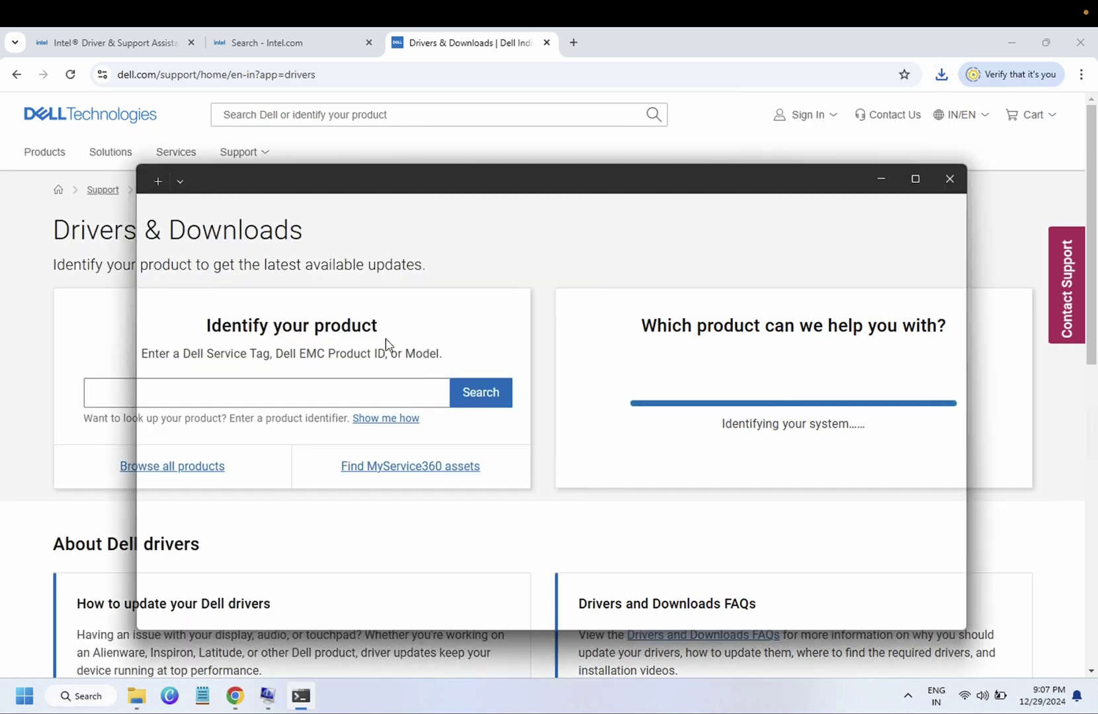
pyautogui.write('wm')
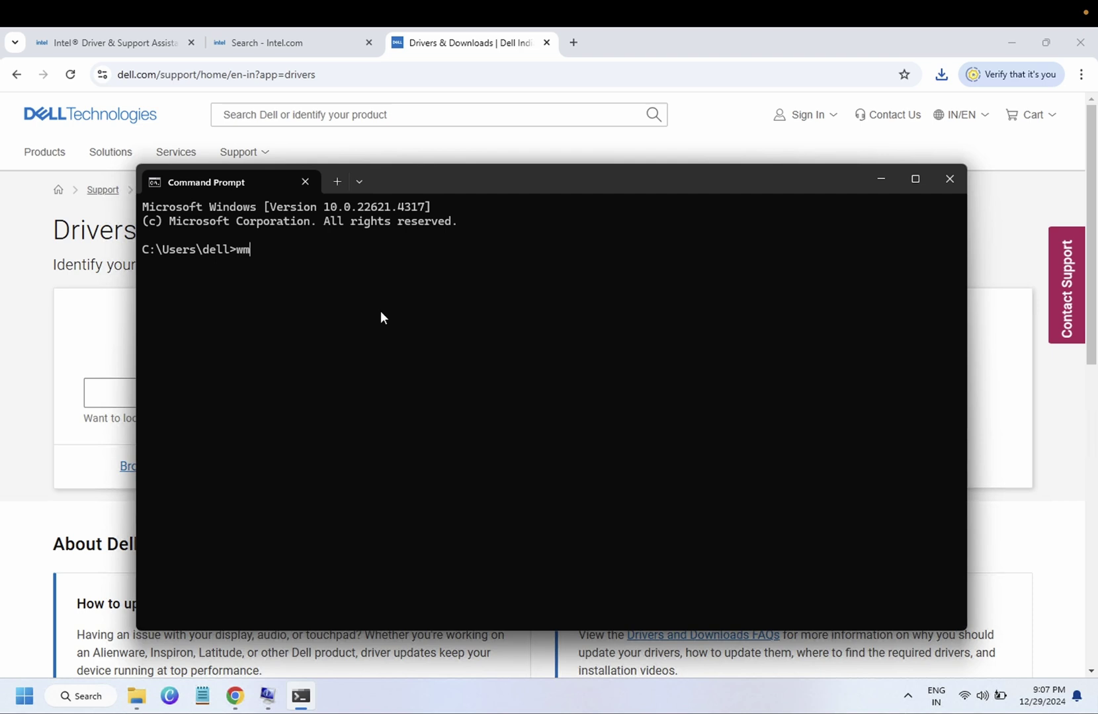
pyautogui.write('ic csproduct')
pyautogui.press('Return')
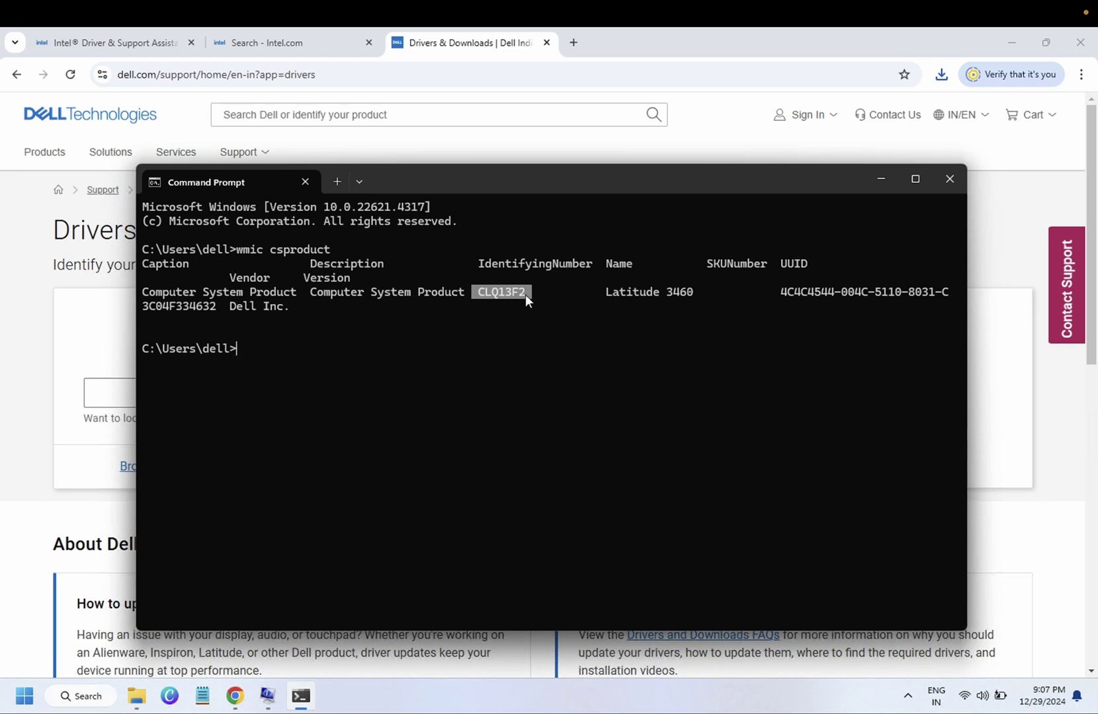
pyautogui.hotkey('ctrl', 'c')
# Paste the service tag into Dell's Identify your product field and search
pyautogui.click(96, 373)
pyautogui.click(167, 394)
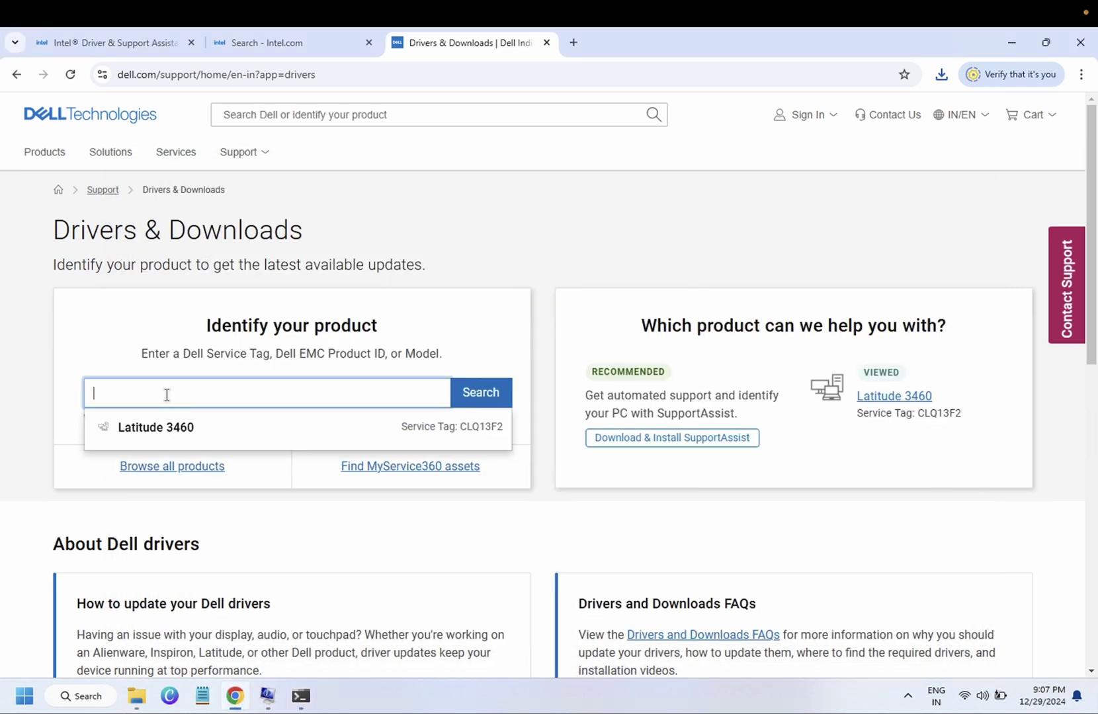
pyautogui.hotkey('ctrl', 'v')
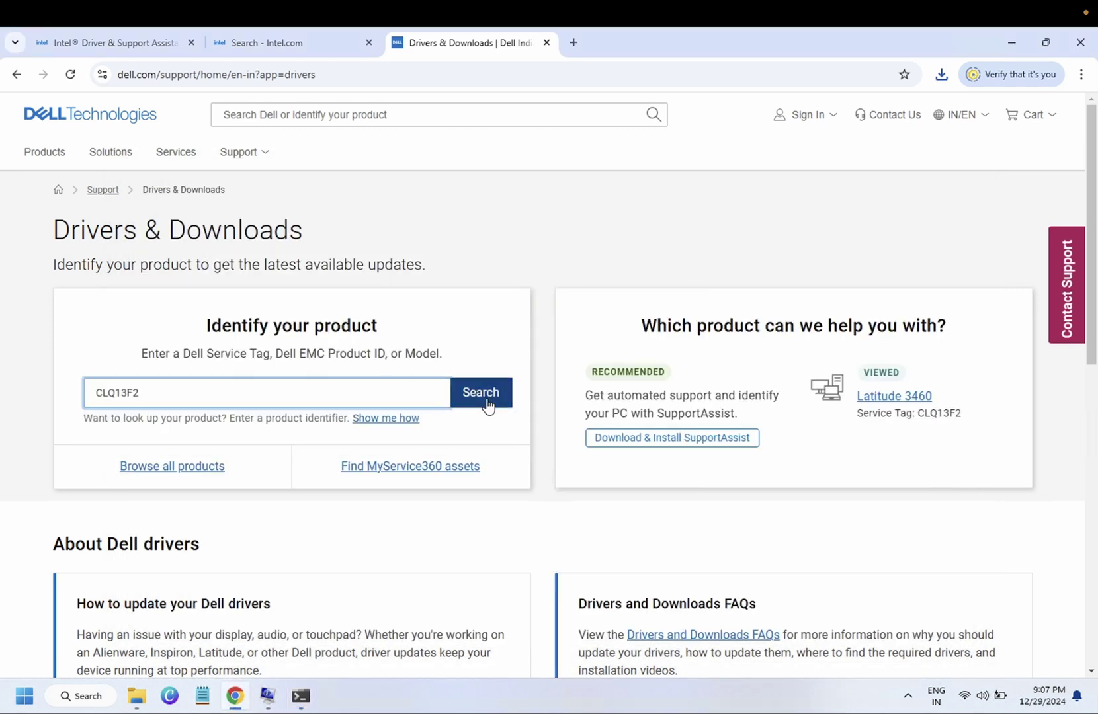
pyautogui.click(484, 396)
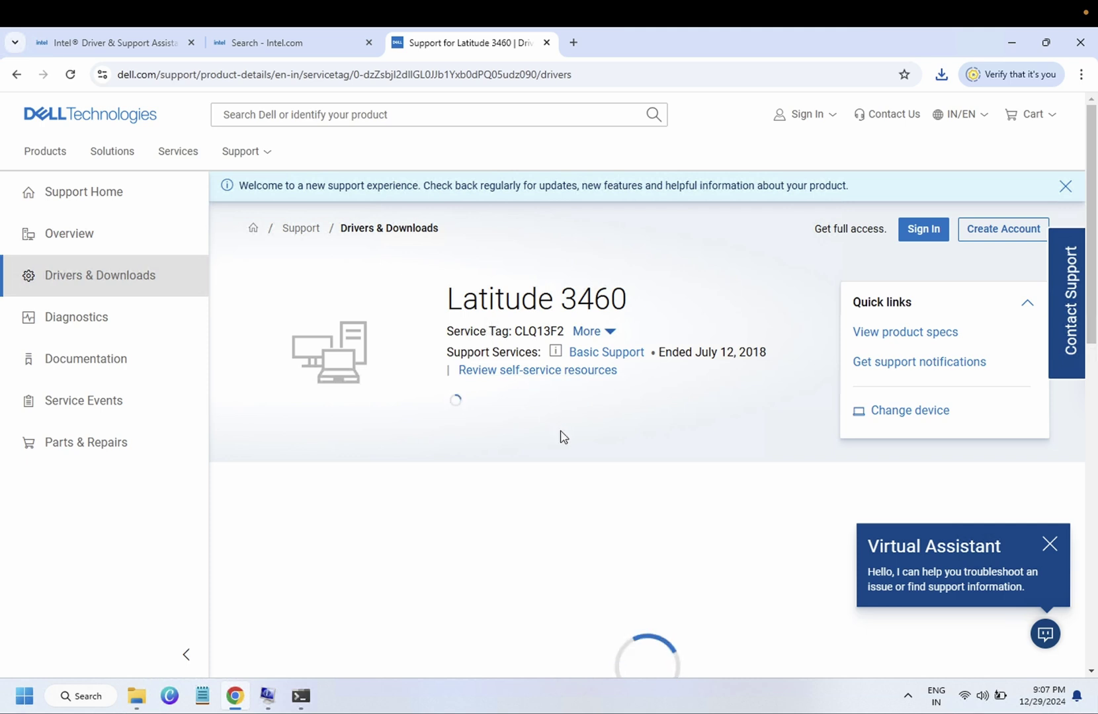
# Open the Latitude 3460's specific driver list with Select Drivers
pyautogui.scroll(-1, 562, 437)
pyautogui.scroll(-3, 561, 437)
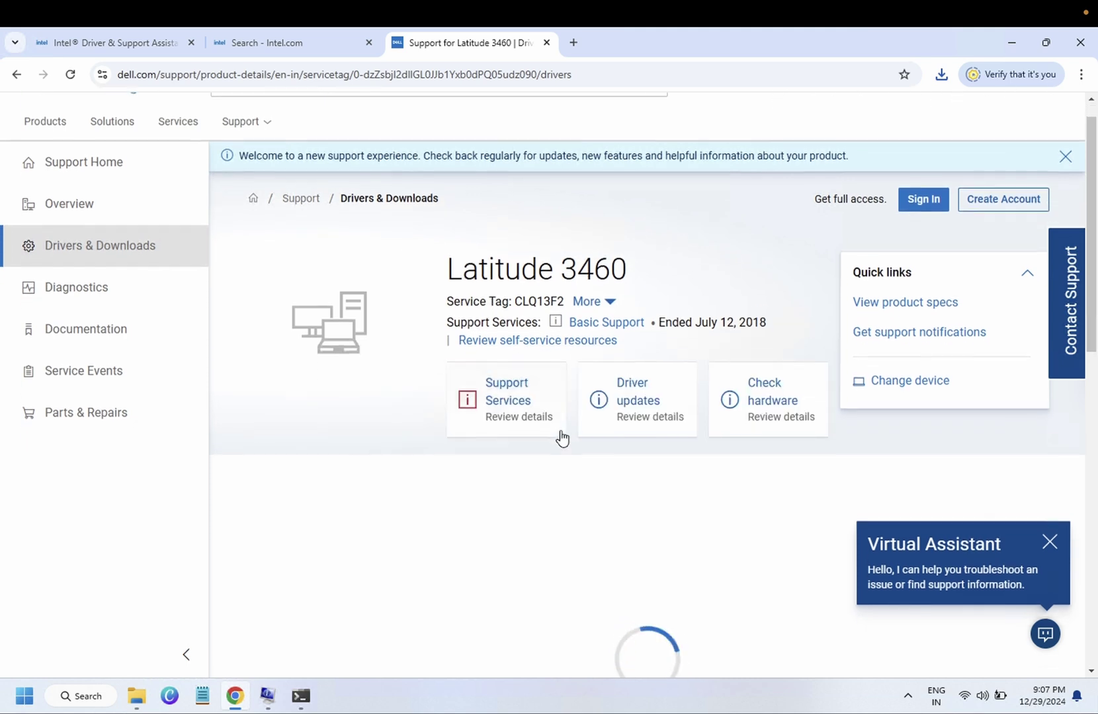
pyautogui.scroll(-1, 560, 437)
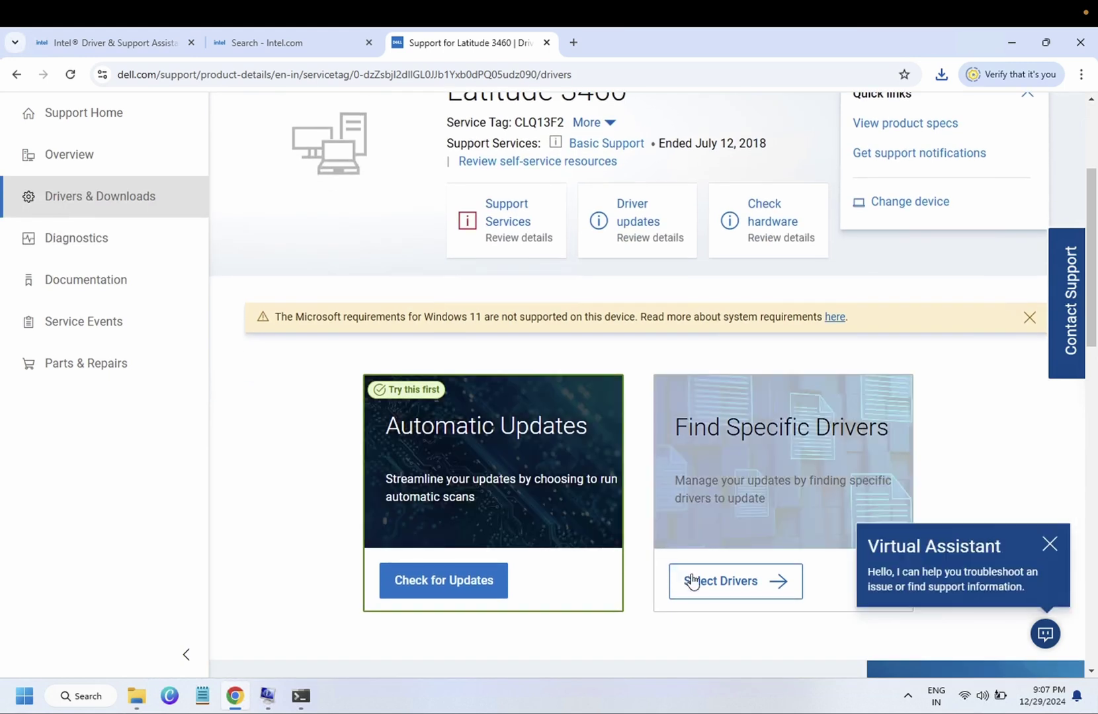
pyautogui.click(716, 582)
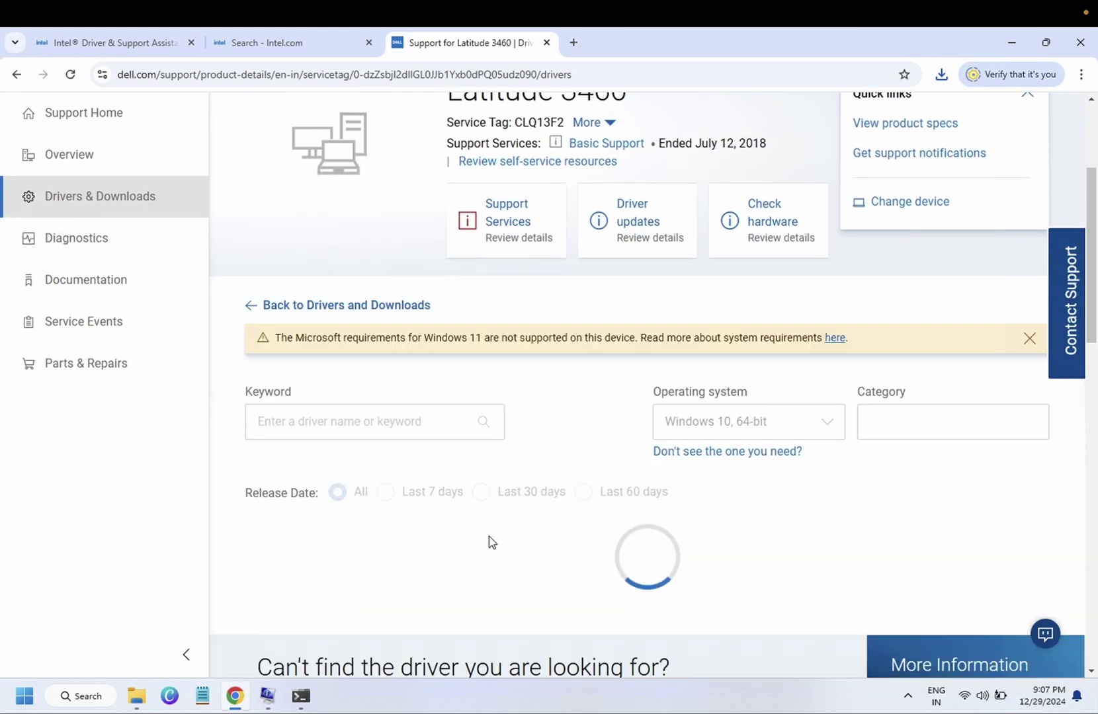
pyautogui.scroll(-2, 489, 544)
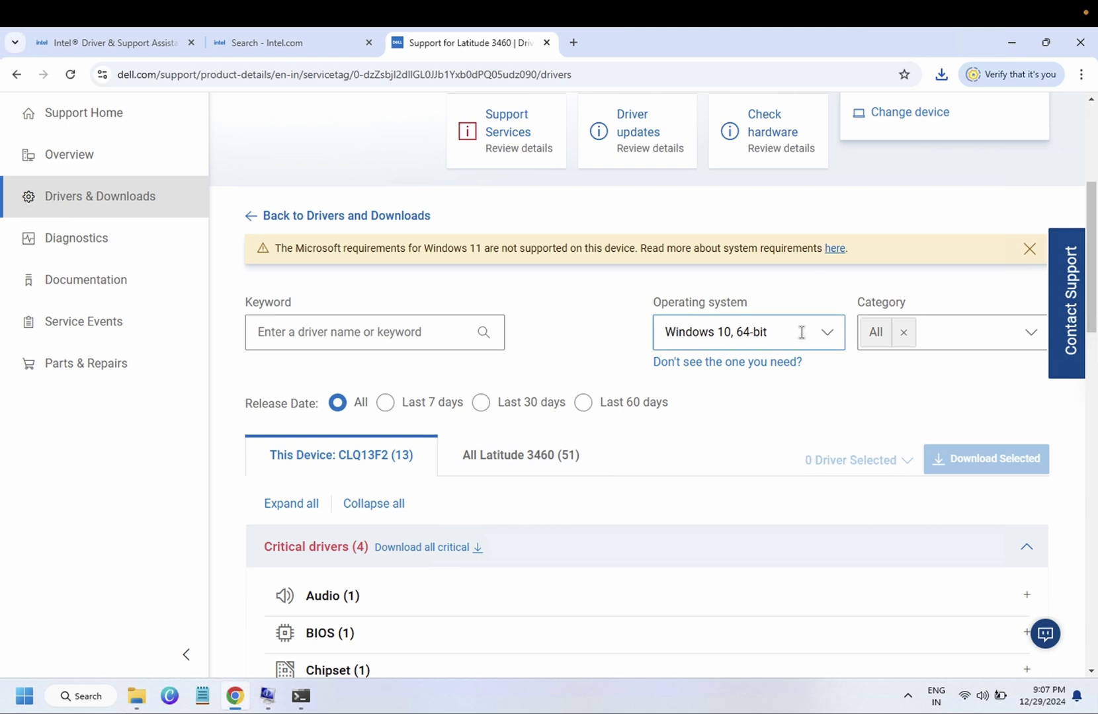
# Check that the Operating system dropdown stays on Windows 10, 64-bit
pyautogui.click(824, 336)
pyautogui.click(828, 338)
pyautogui.click(831, 337)
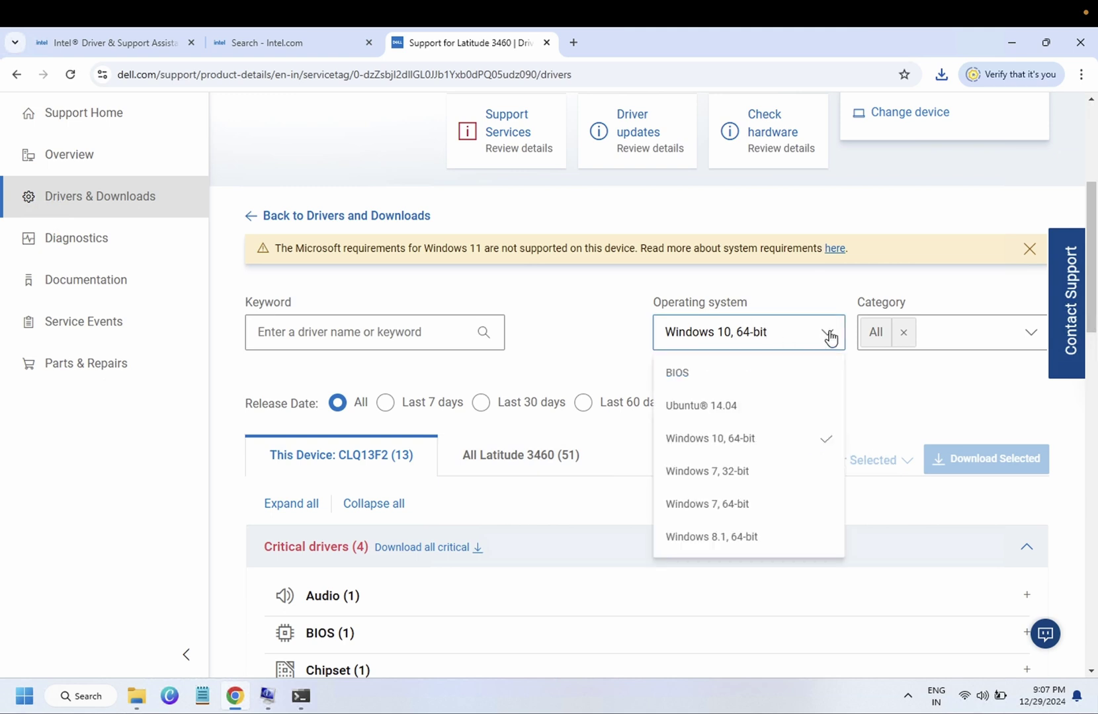
pyautogui.click(612, 329)
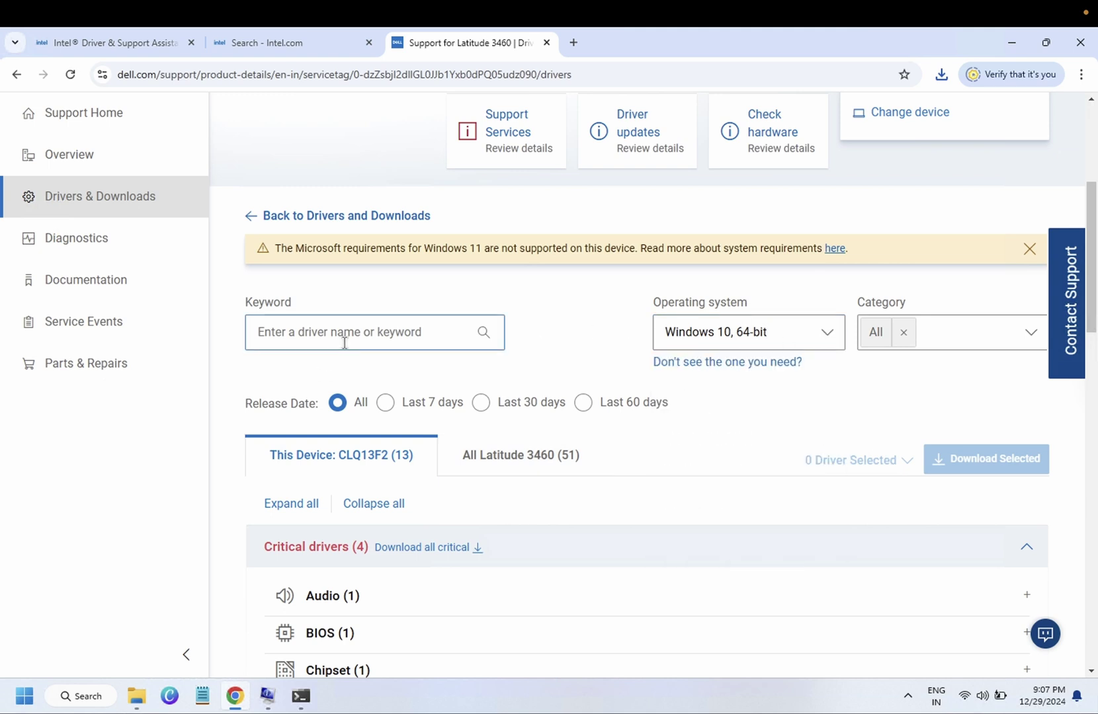
# Expand Video and tick the Intel HD/Iris/Iris Pro Graphics Driver for download
pyautogui.scroll(-2, 433, 424)
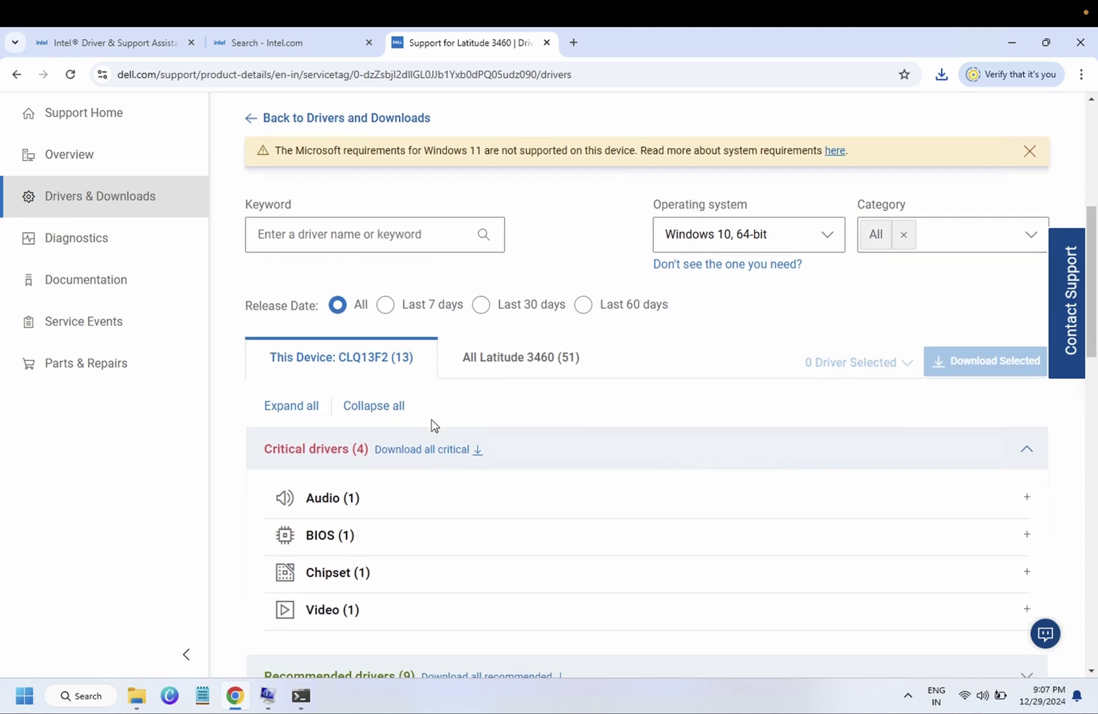
pyautogui.scroll(-1, 433, 424)
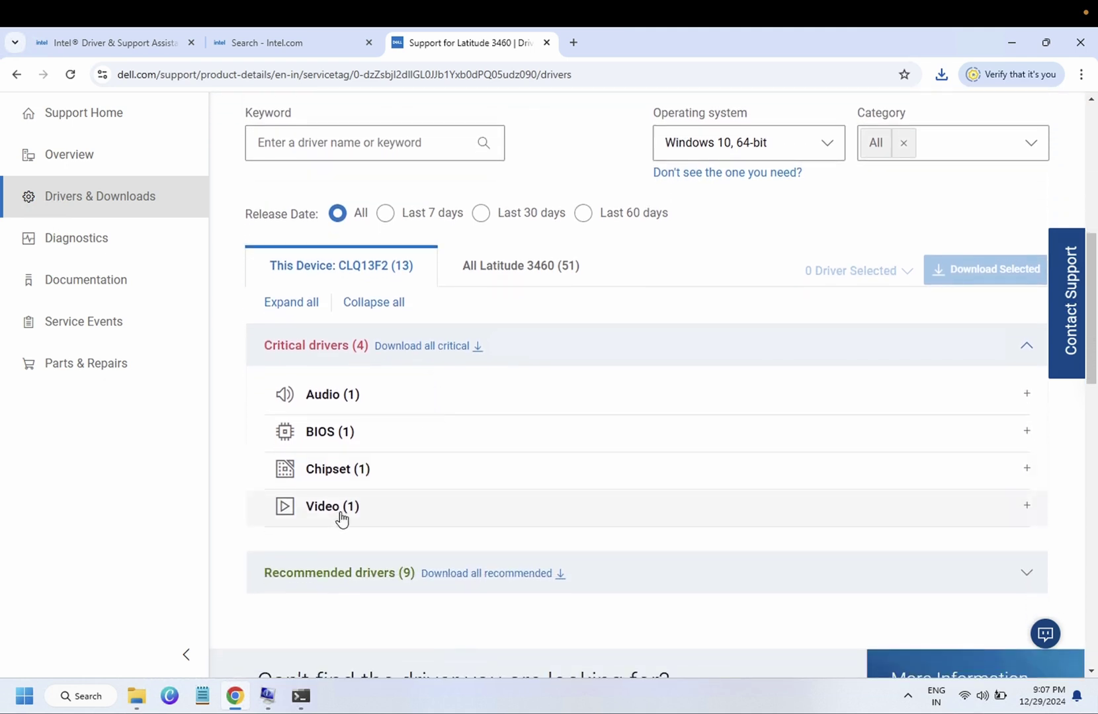
pyautogui.click(340, 513)
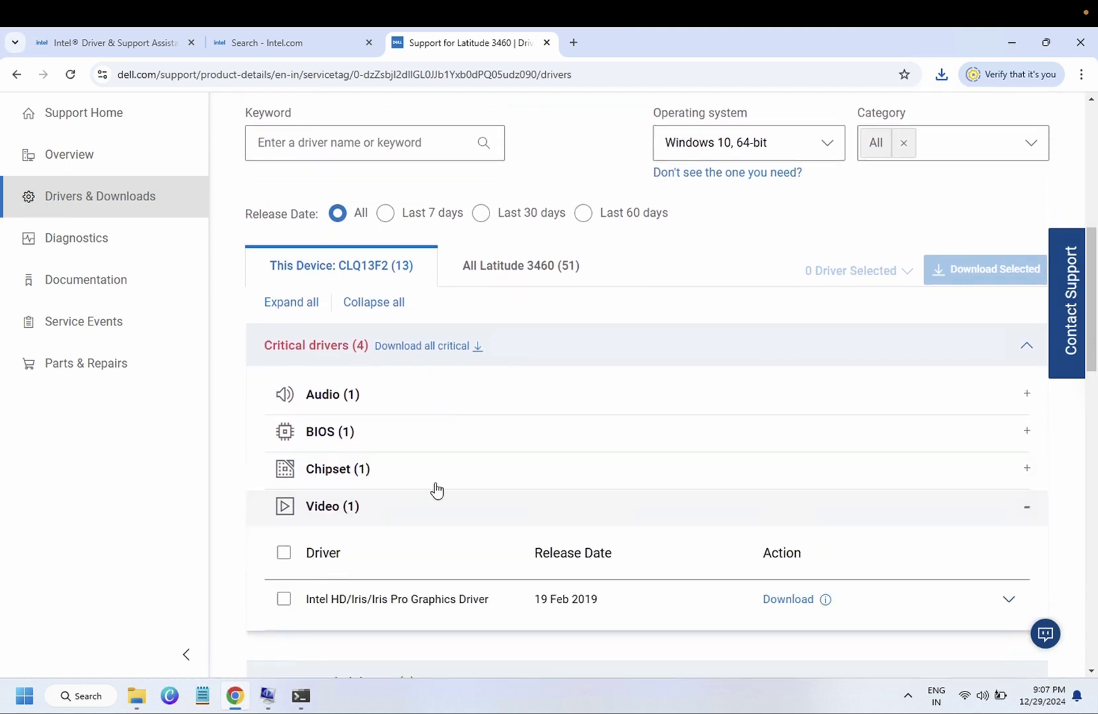
pyautogui.scroll(-1, 451, 483)
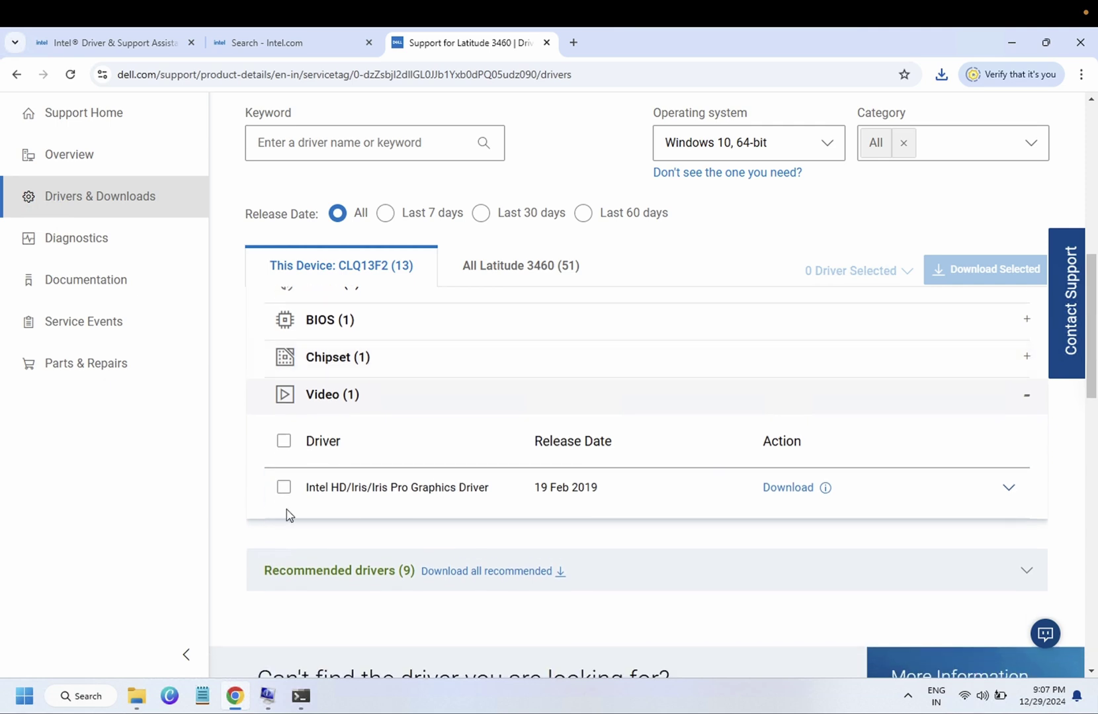
pyautogui.click(284, 488)
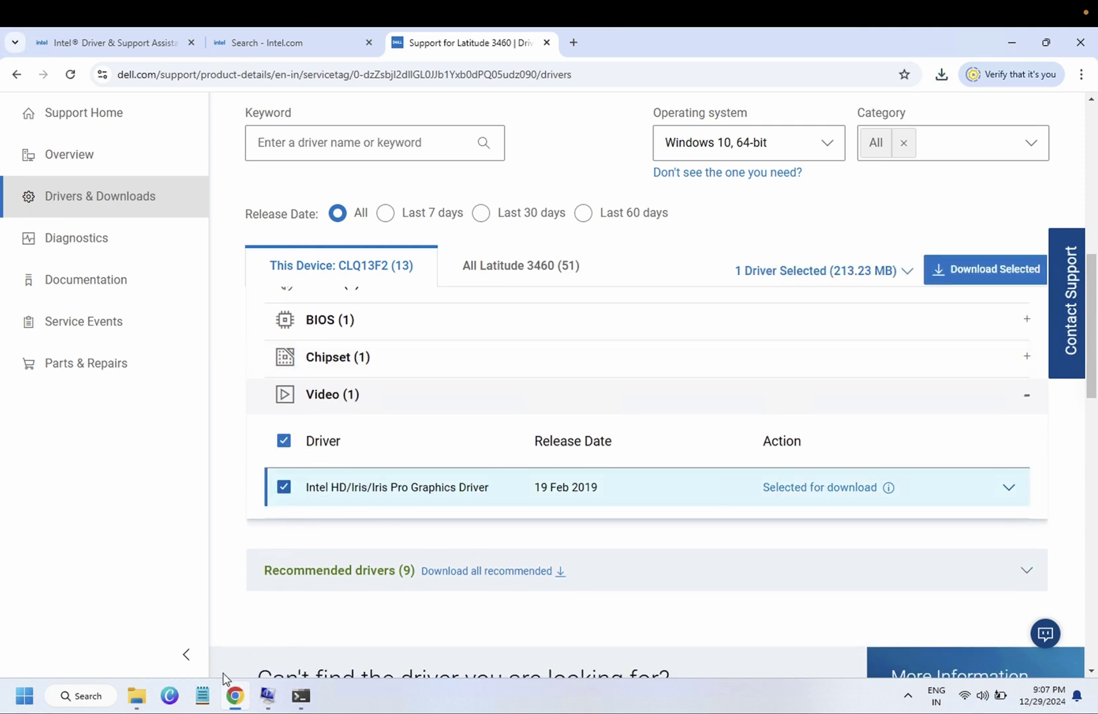
# Check in Device Manager that the display adapter is Intel(R) HD Graphics 5500, then return to Chrome
pyautogui.rightClick(23, 698)
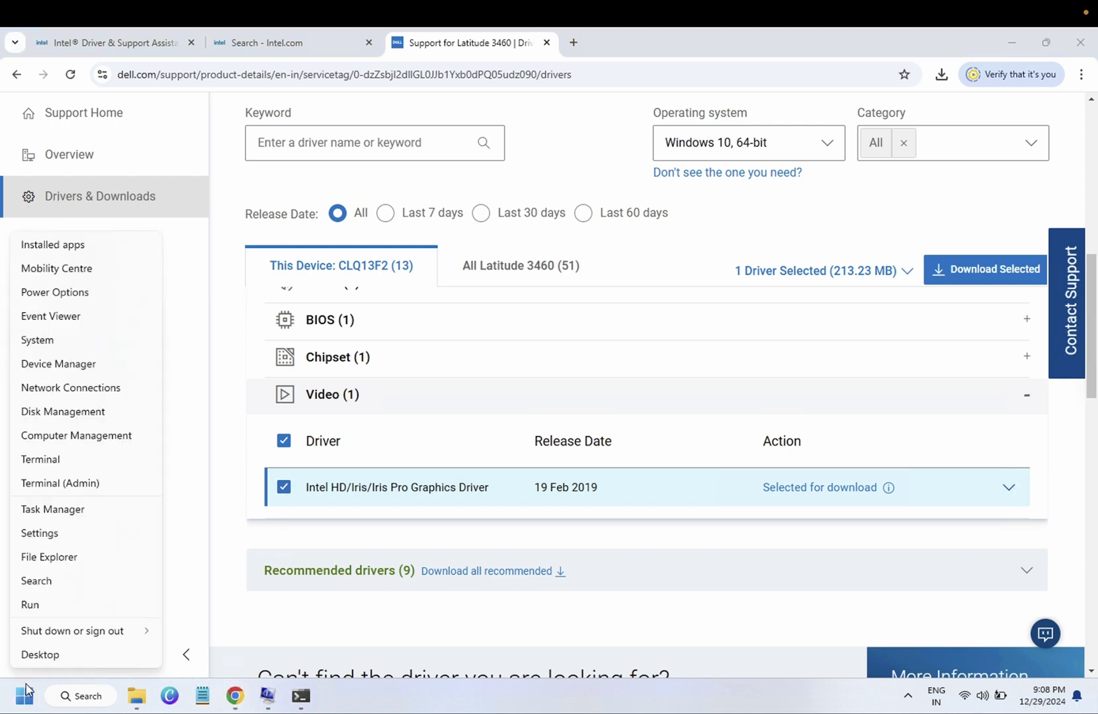
pyautogui.click(62, 364)
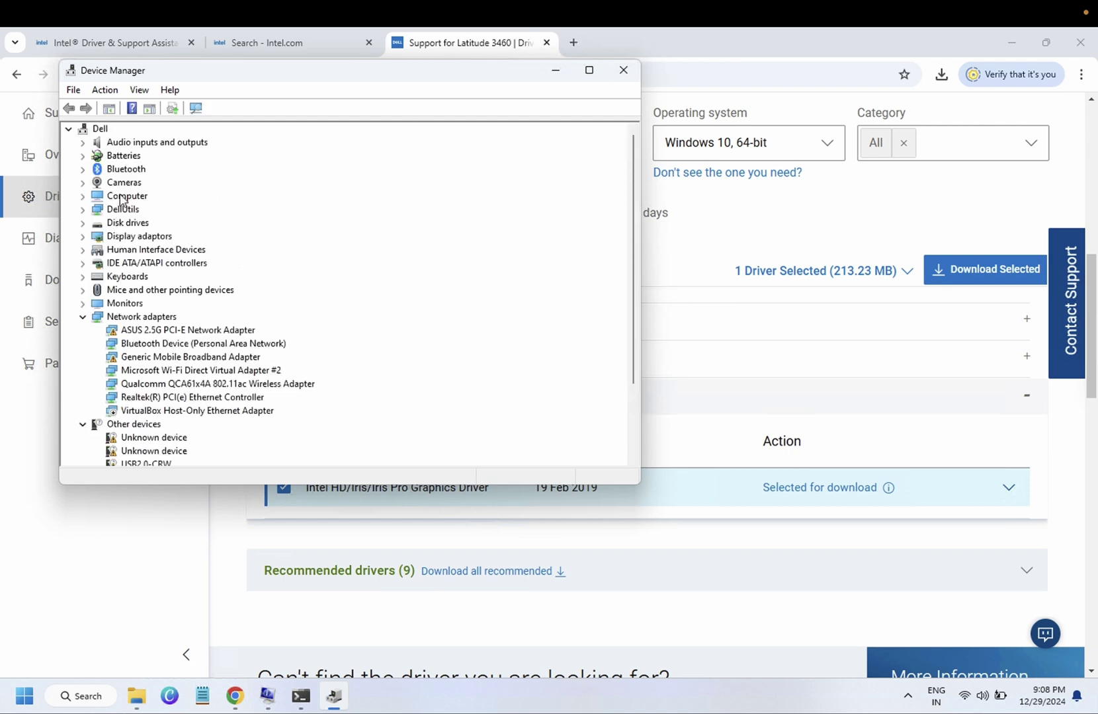
pyautogui.doubleClick(117, 235)
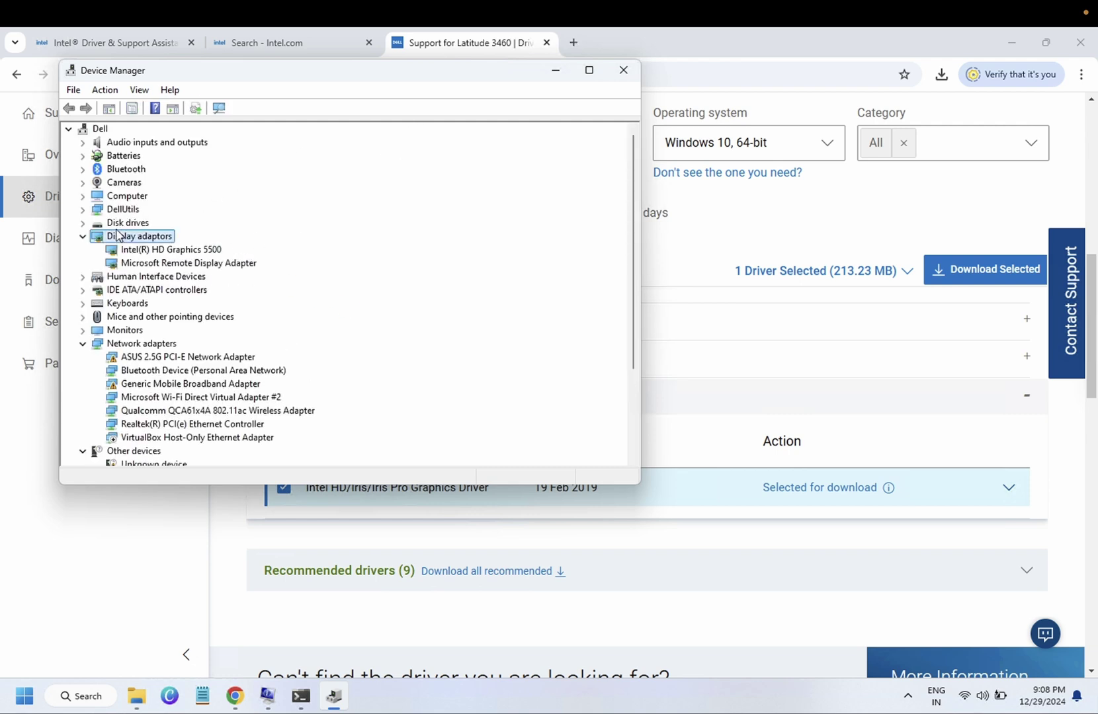
pyautogui.moveTo(439, 83); pyautogui.dragTo(409, 70)
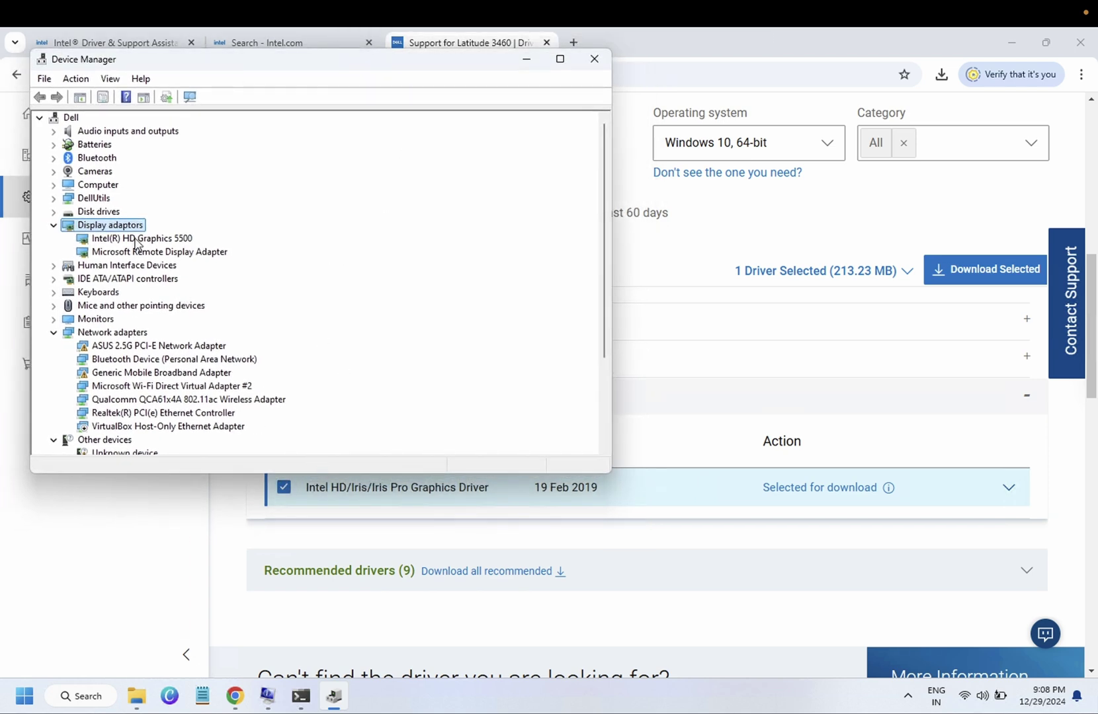
pyautogui.click(161, 240)
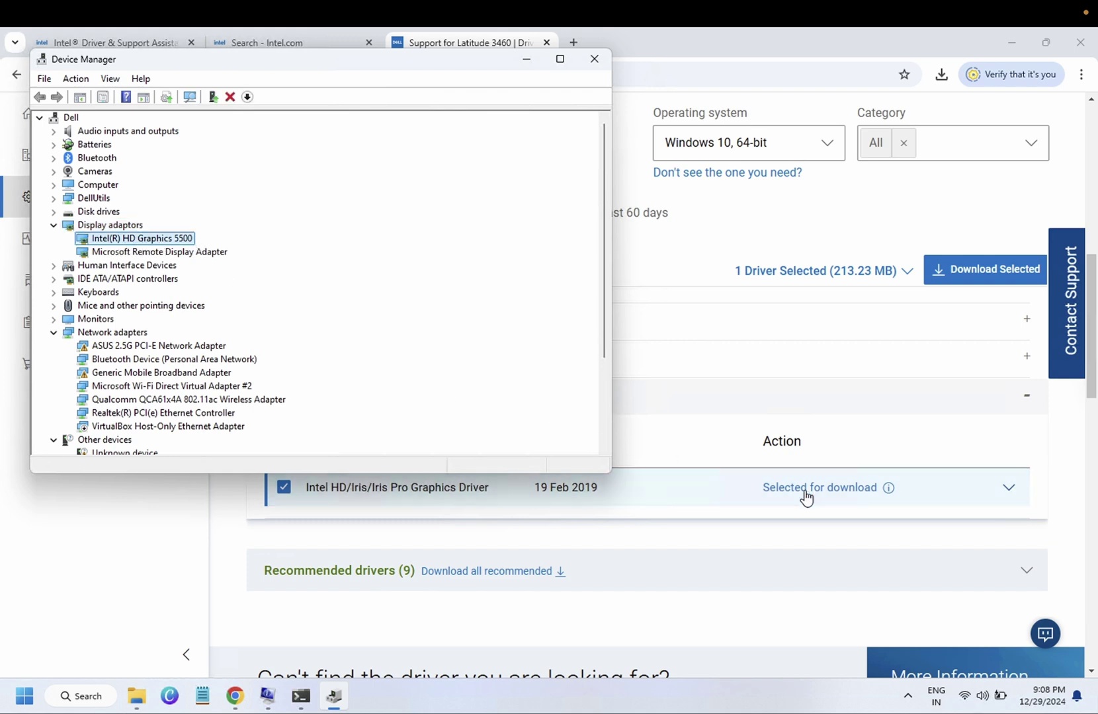
pyautogui.click(776, 506)
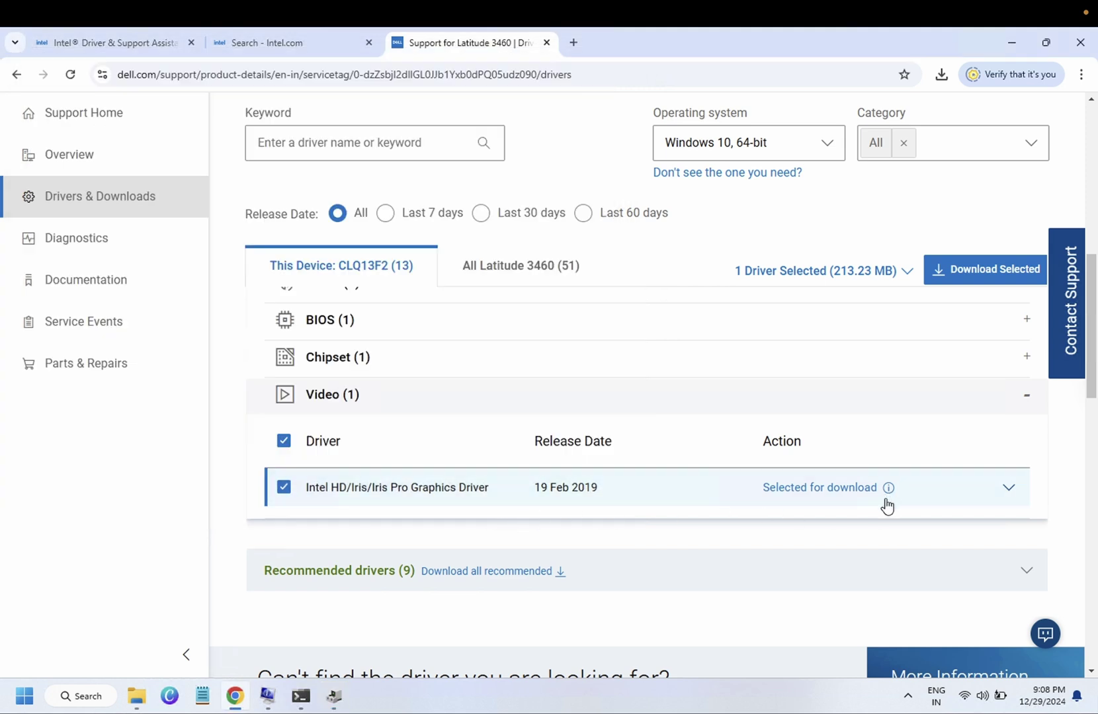
# Expand the Intel graphics driver row to show version 20.19.15.5063, A10, 213.23 MB
pyautogui.moveTo(890, 498)
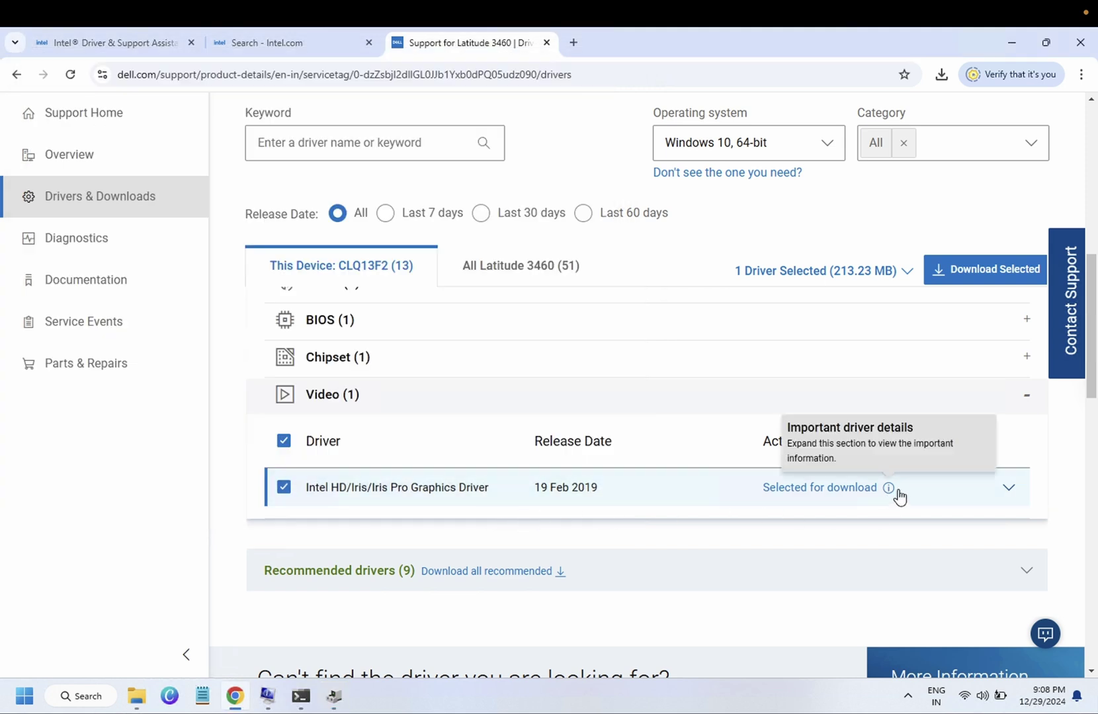
pyautogui.click(1006, 488)
pyautogui.scroll(2, 670, 498)
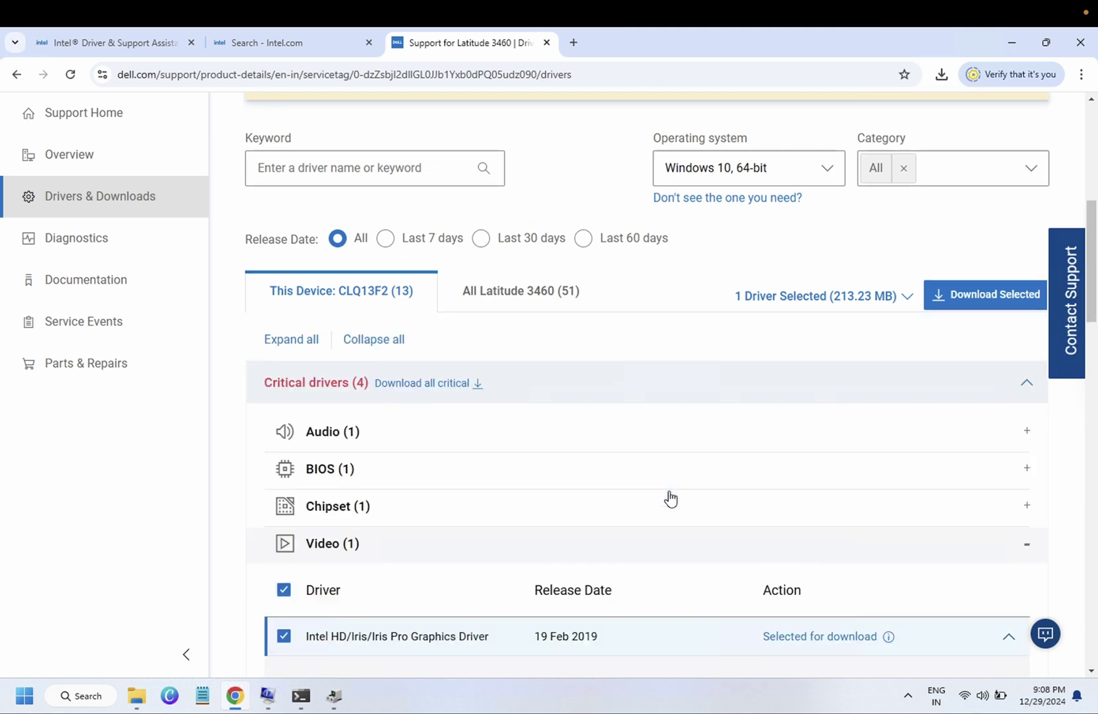
pyautogui.scroll(6, 670, 498)
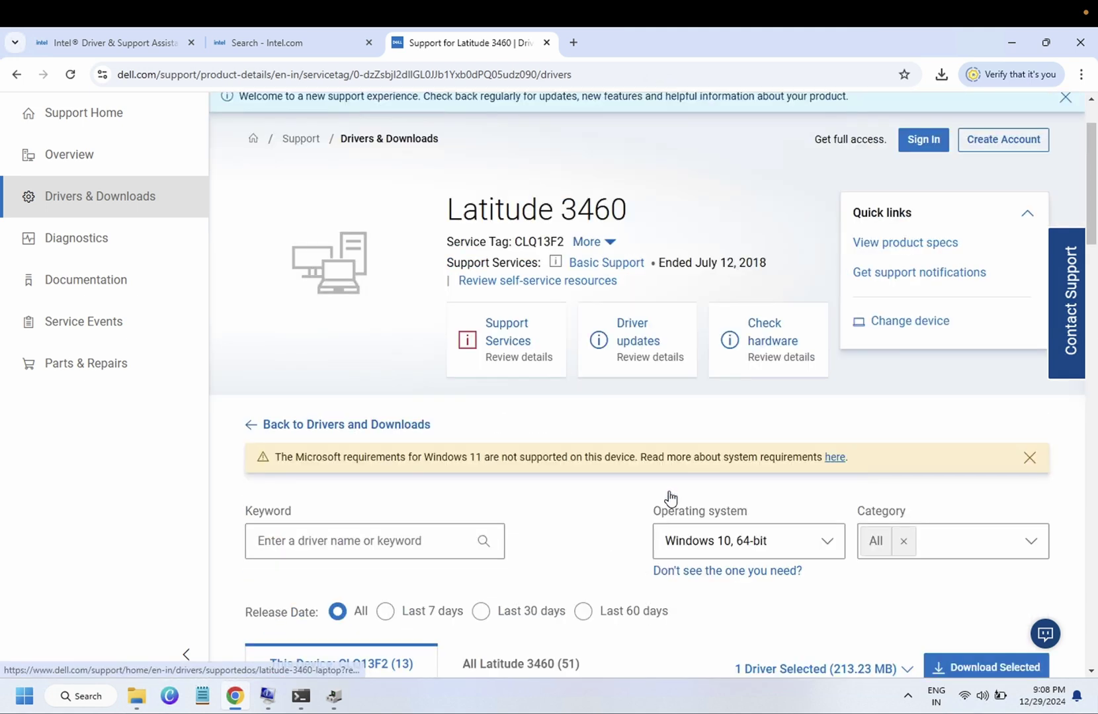
pyautogui.scroll(-6, 672, 497)
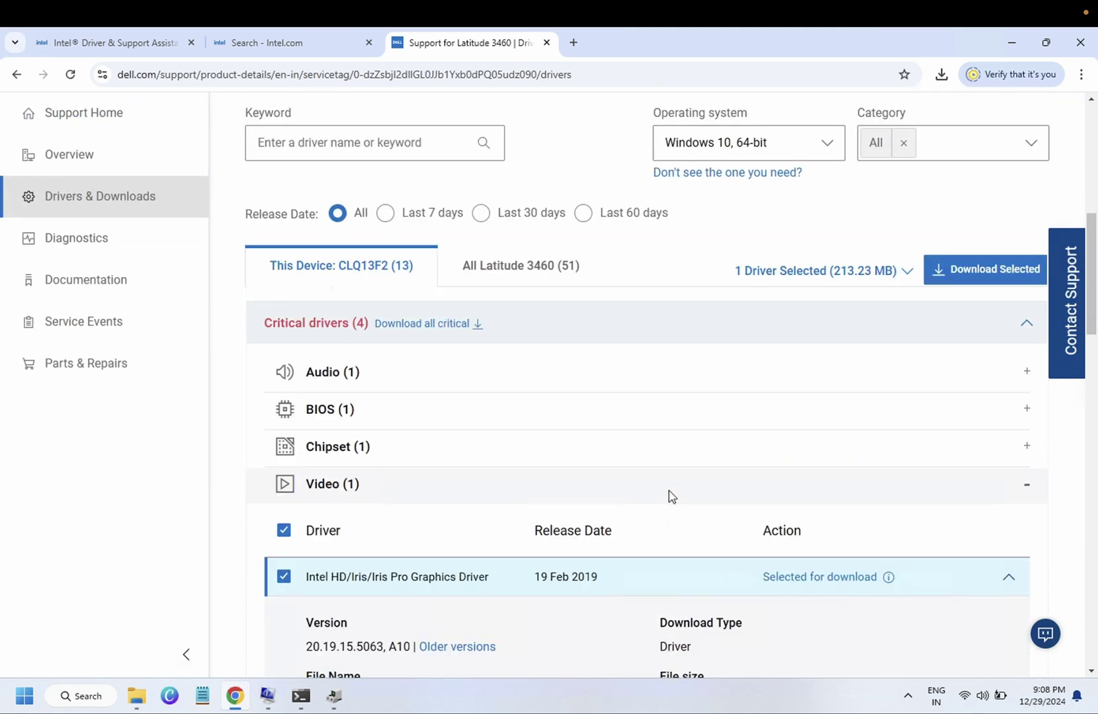
pyautogui.scroll(-2, 671, 498)
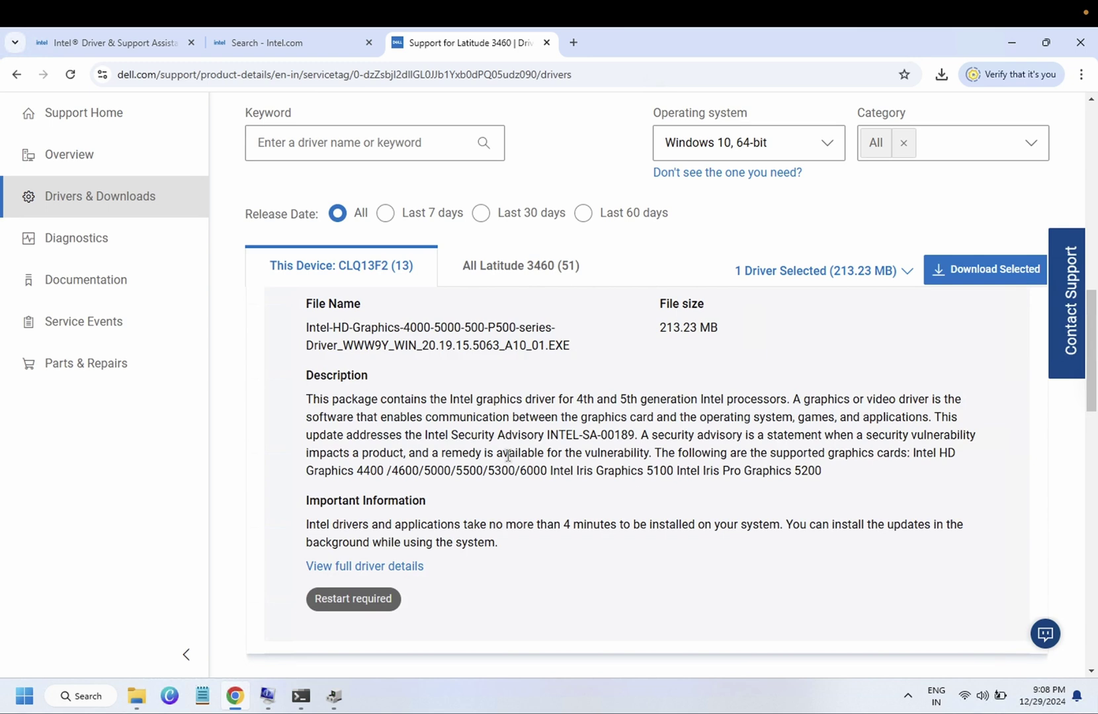
pyautogui.scroll(1, 413, 415)
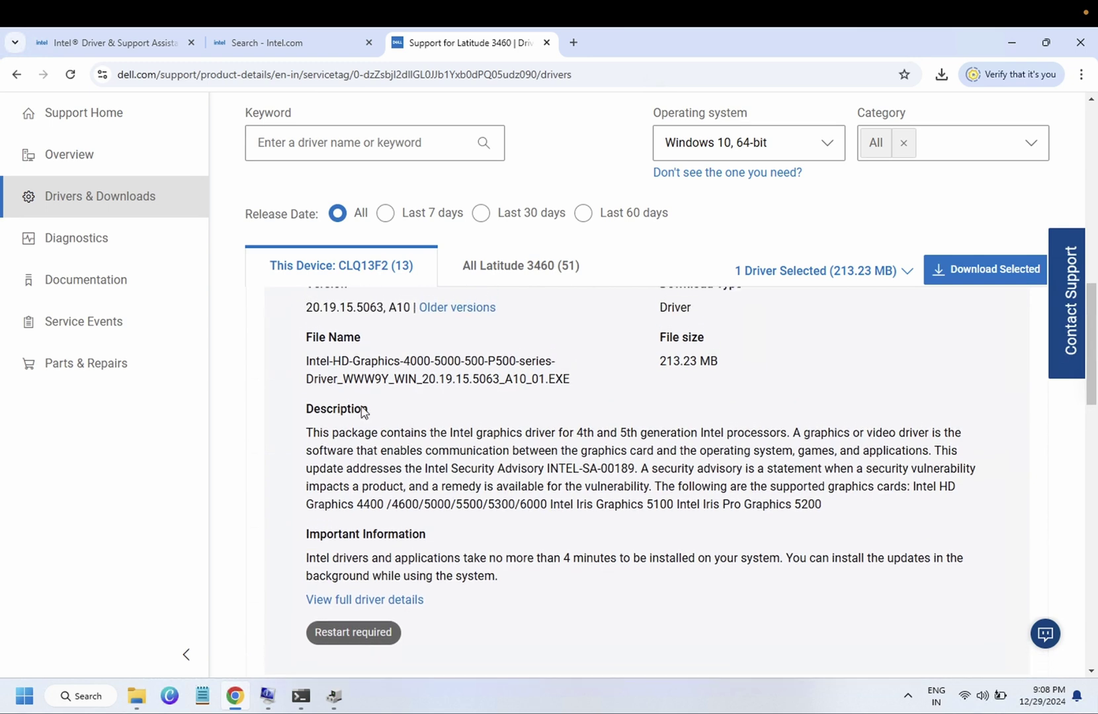
# Highlight the driver's file name and first description sentence to read them
pyautogui.moveTo(330, 361); pyautogui.dragTo(430, 361)
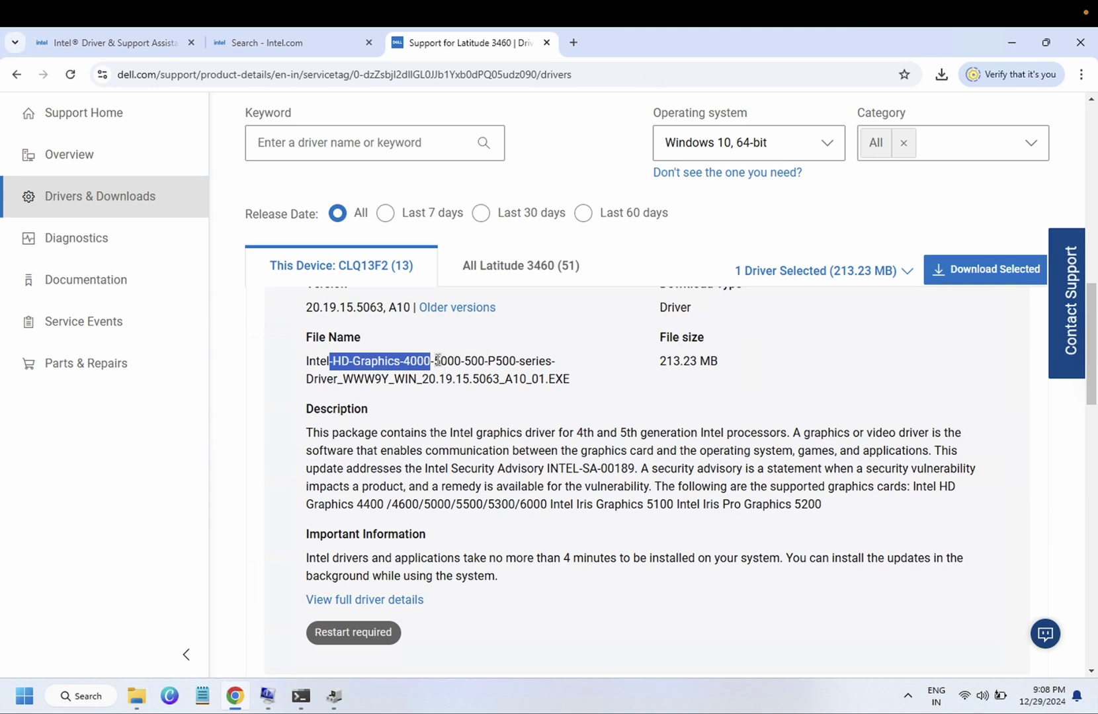
pyautogui.moveTo(435, 361); pyautogui.dragTo(520, 363)
pyautogui.click(486, 364)
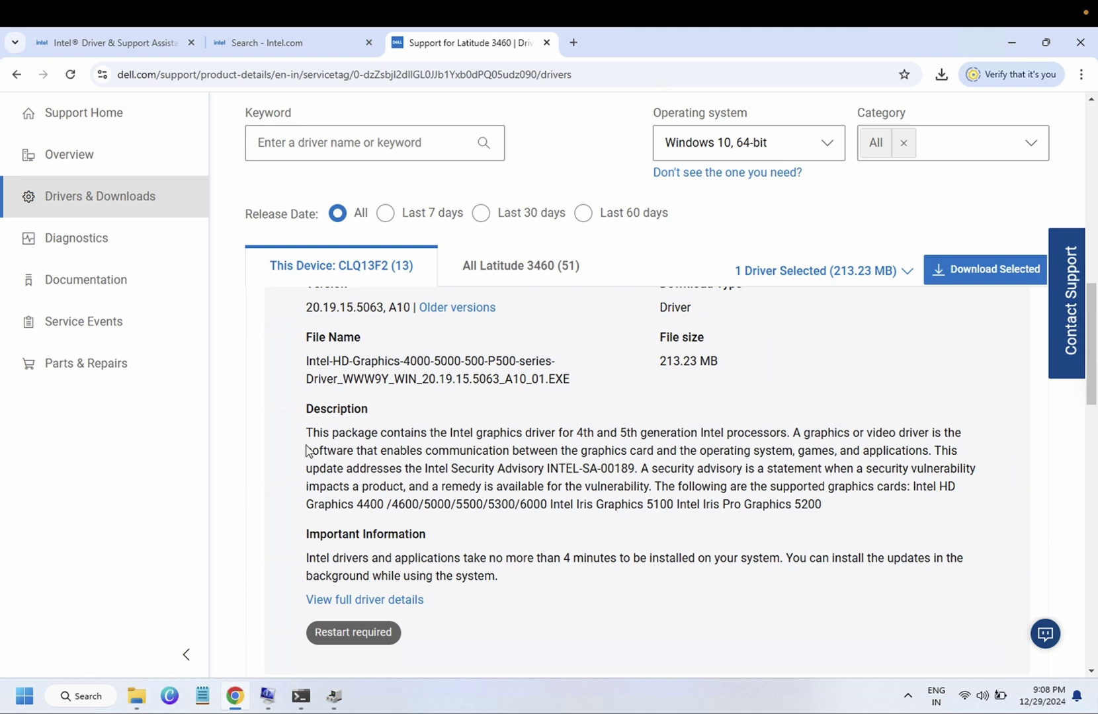
pyautogui.scroll(1, 344, 467)
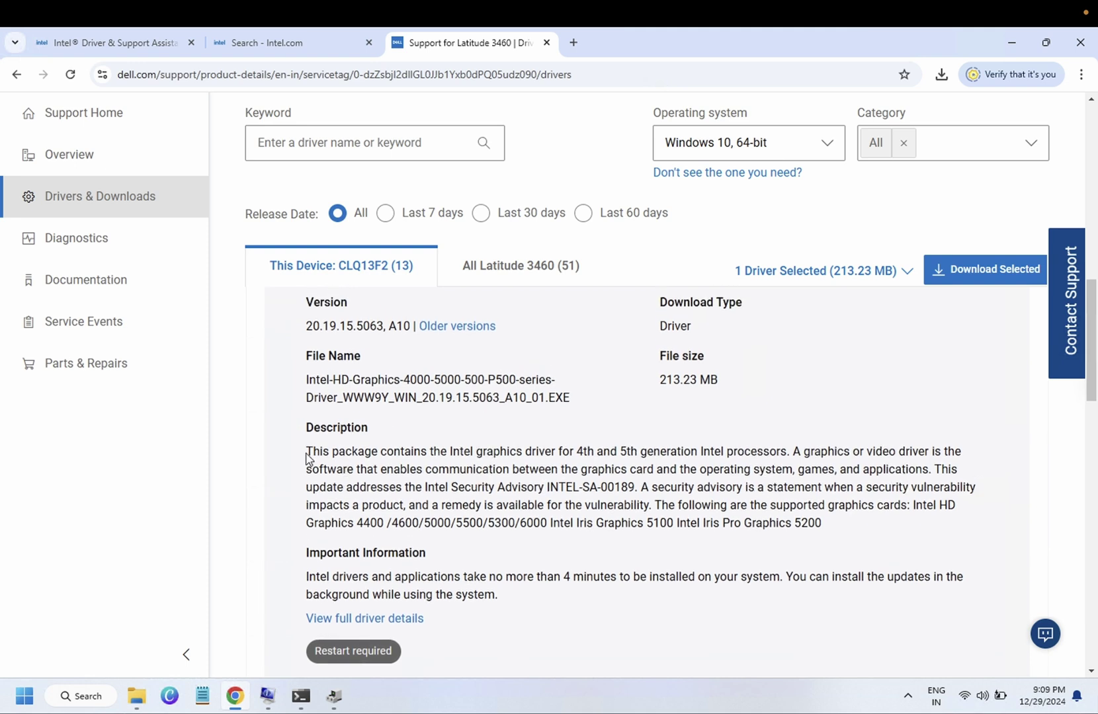
pyautogui.moveTo(309, 452); pyautogui.dragTo(423, 465)
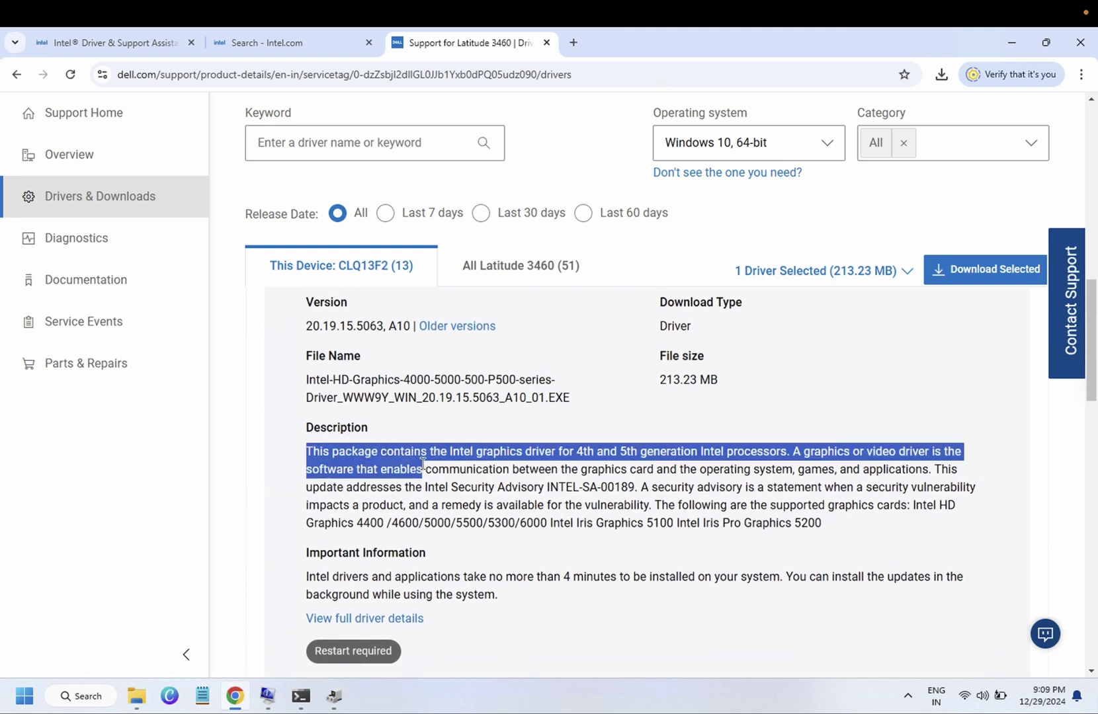
pyautogui.click(501, 454)
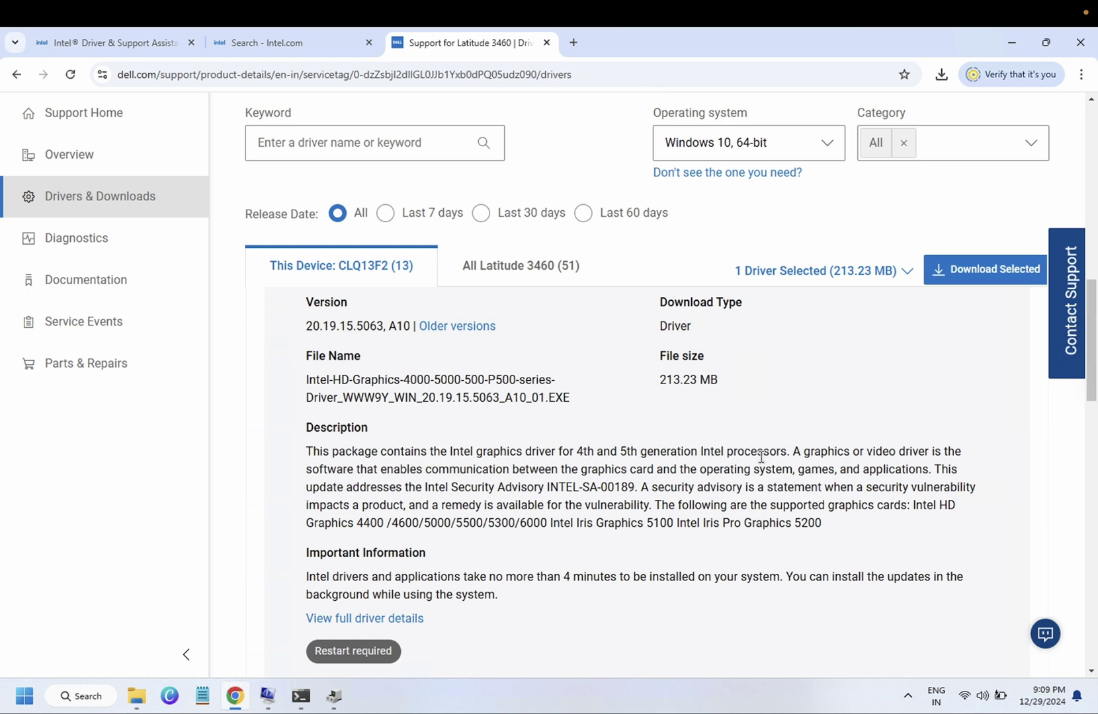
pyautogui.click(267, 696)
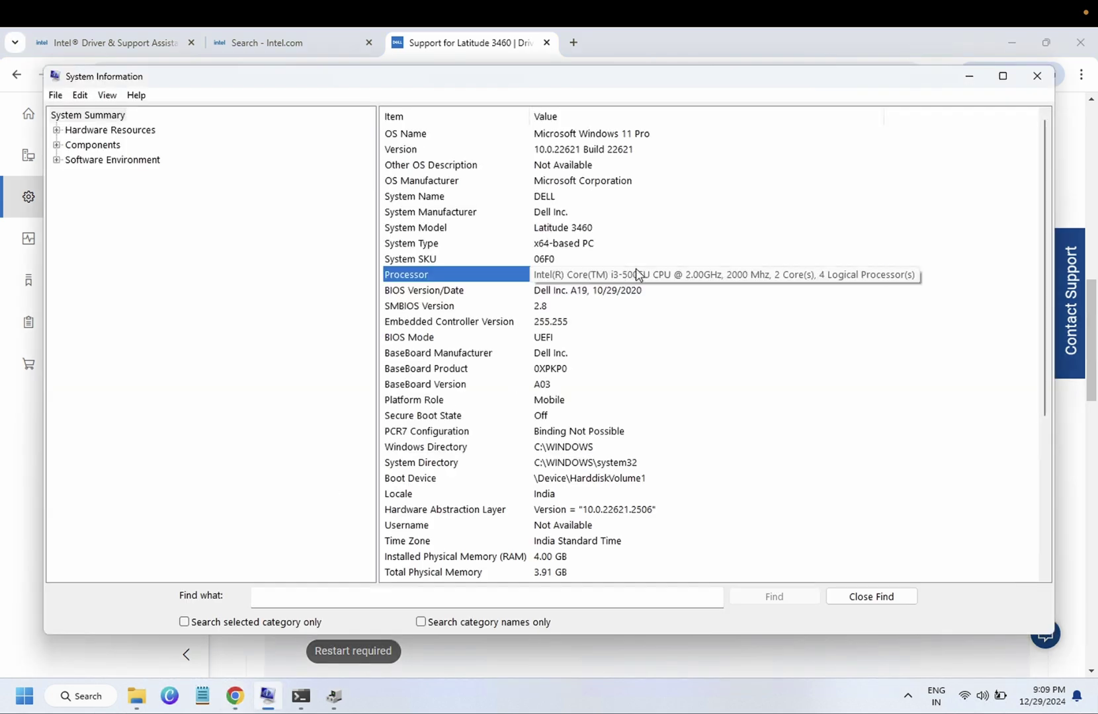
pyautogui.click(969, 76)
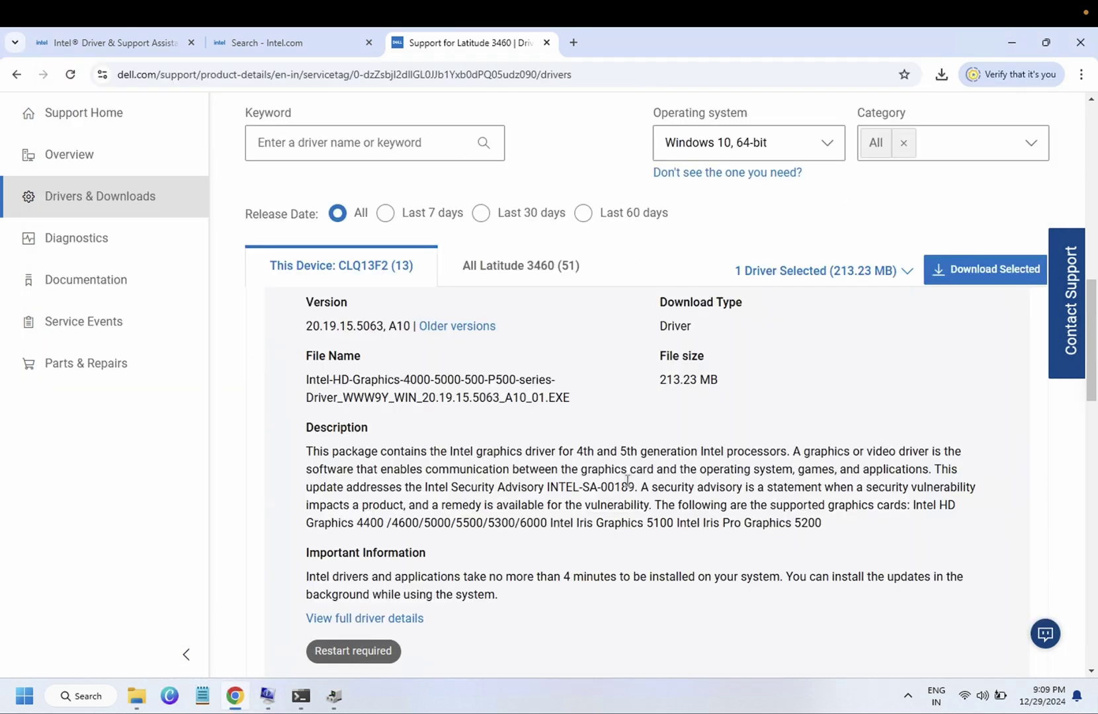
pyautogui.scroll(-1, 611, 522)
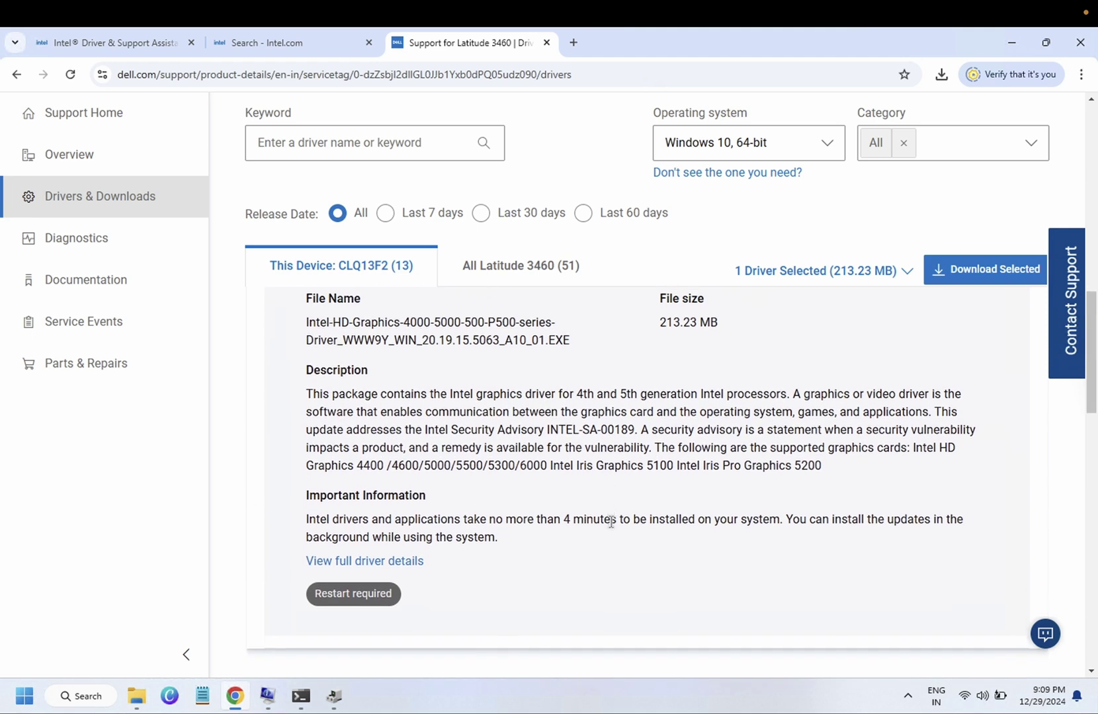
pyautogui.scroll(-1, 610, 522)
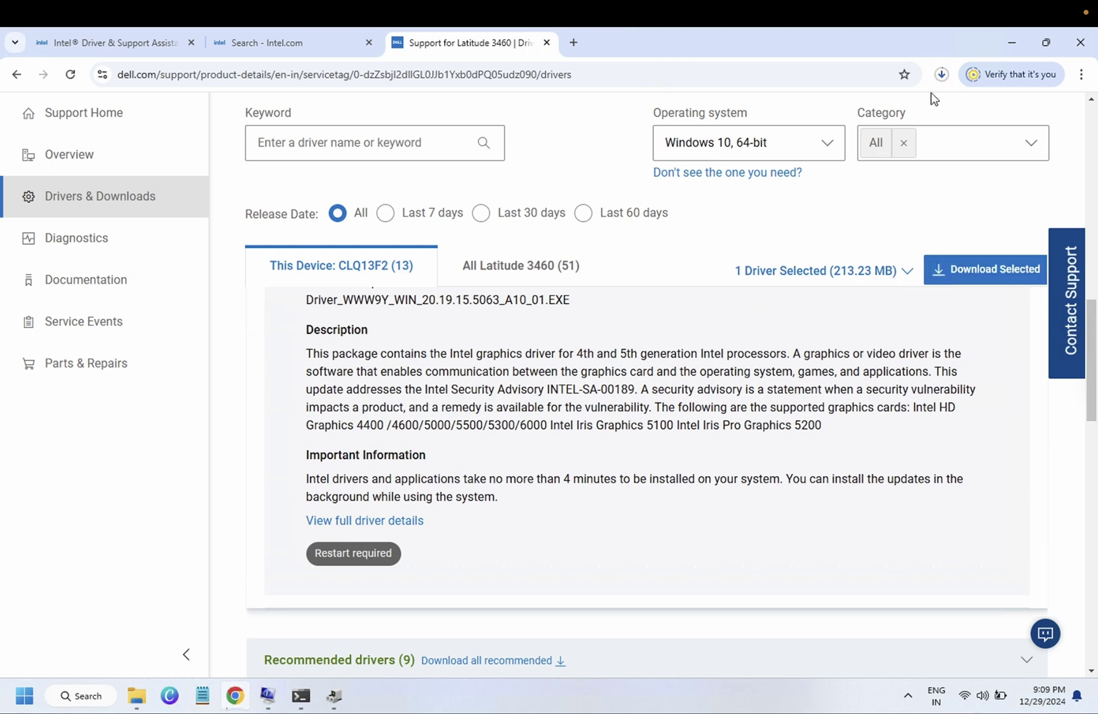
# Run the 218,350 KB Intel-HD-Graphics installer from Downloads, then hide Explorer and close Chrome
pyautogui.click(941, 74)
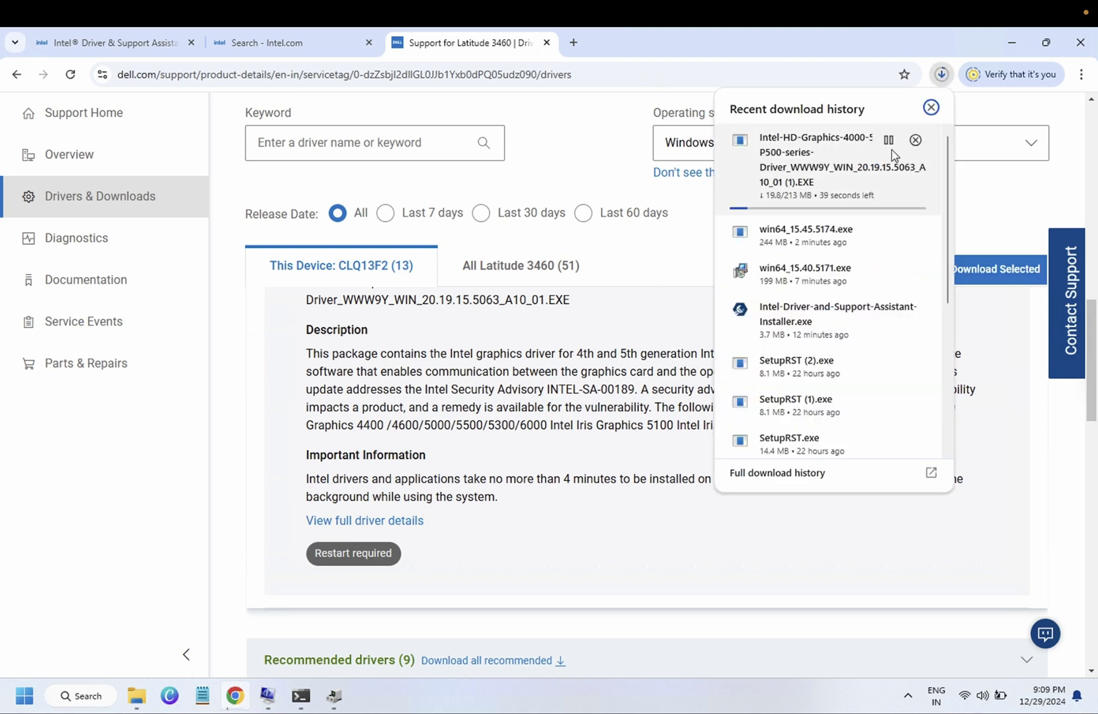
pyautogui.click(889, 140)
pyautogui.click(151, 688)
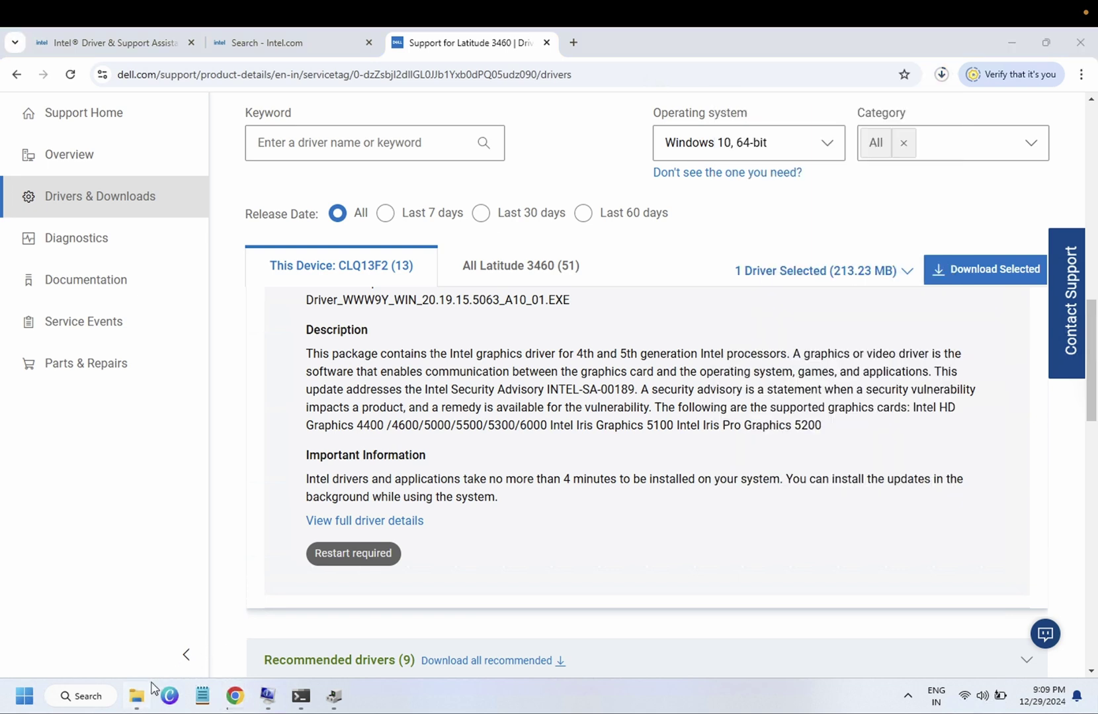
pyautogui.click(218, 289)
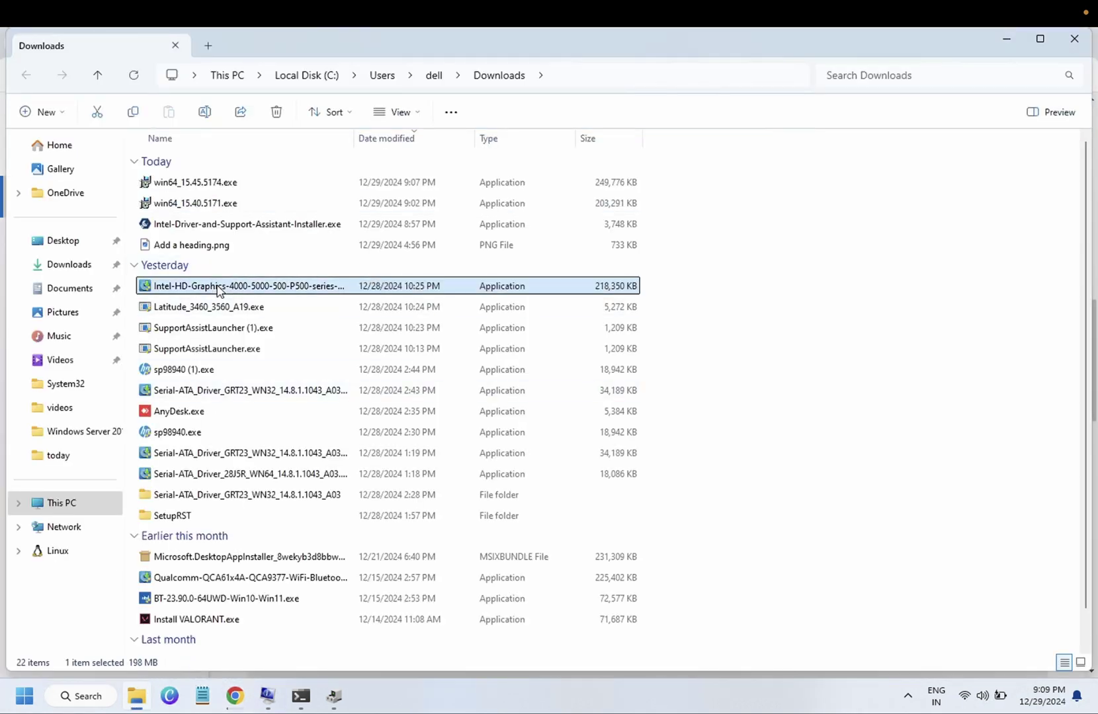
pyautogui.doubleClick(235, 289)
pyautogui.click(1009, 41)
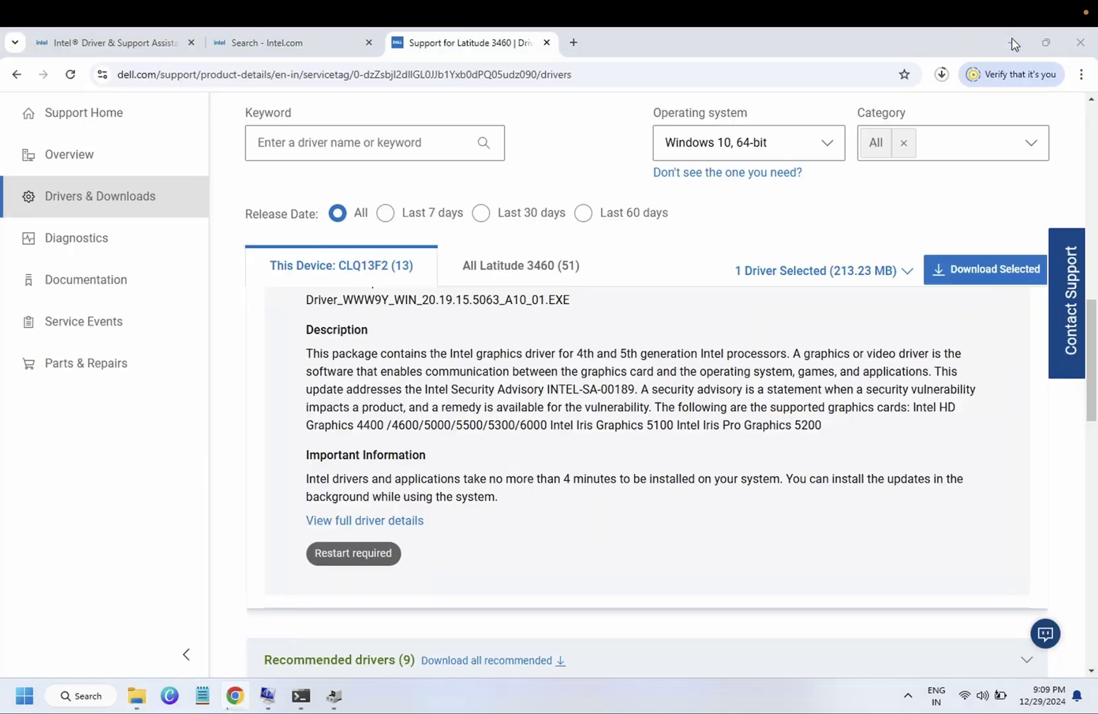
pyautogui.click(1082, 44)
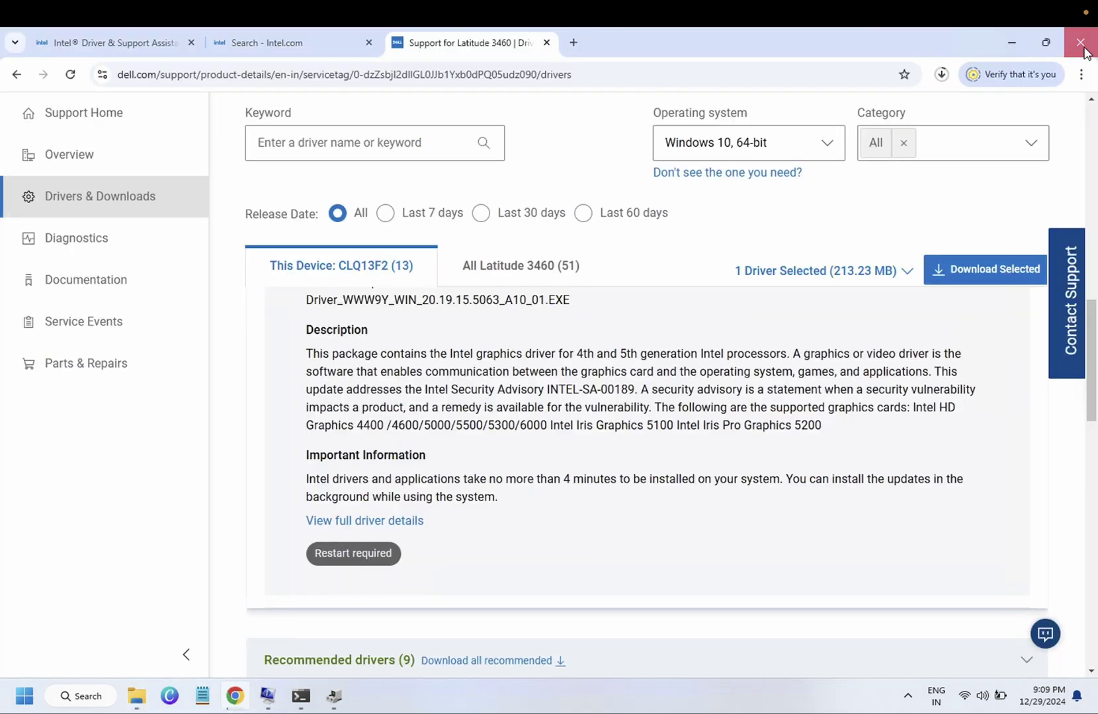
# Confirm exiting Chrome and advance the Intel Graphics Driver setup past its progress log
pyautogui.click(545, 175)
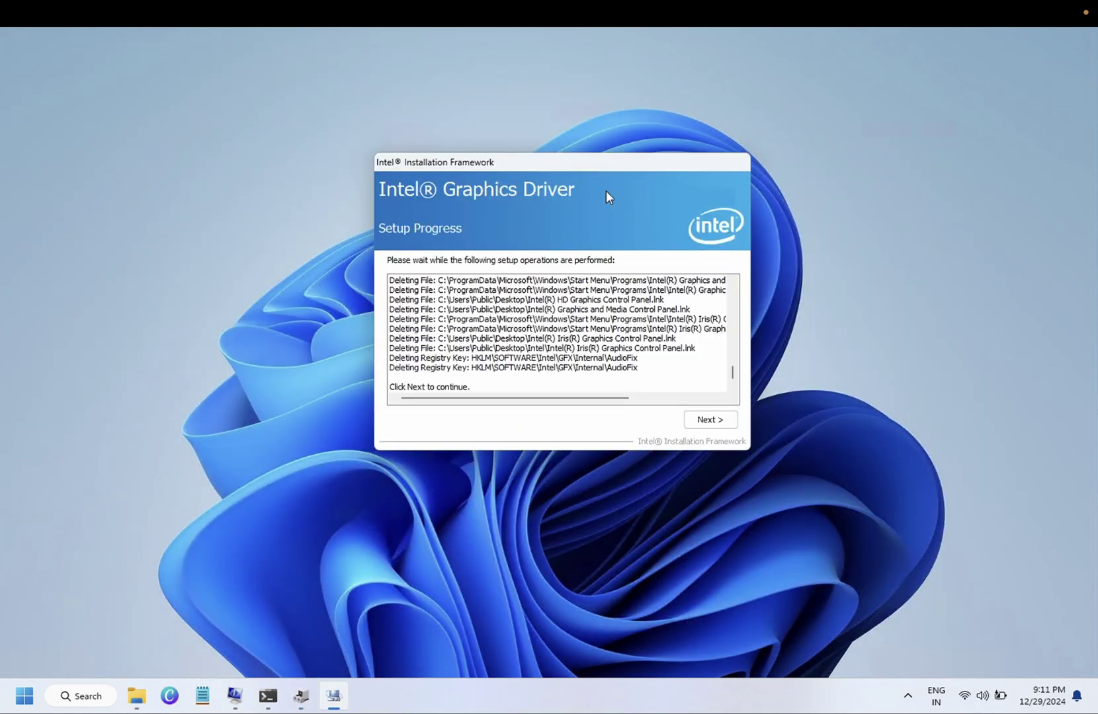
pyautogui.click(711, 420)
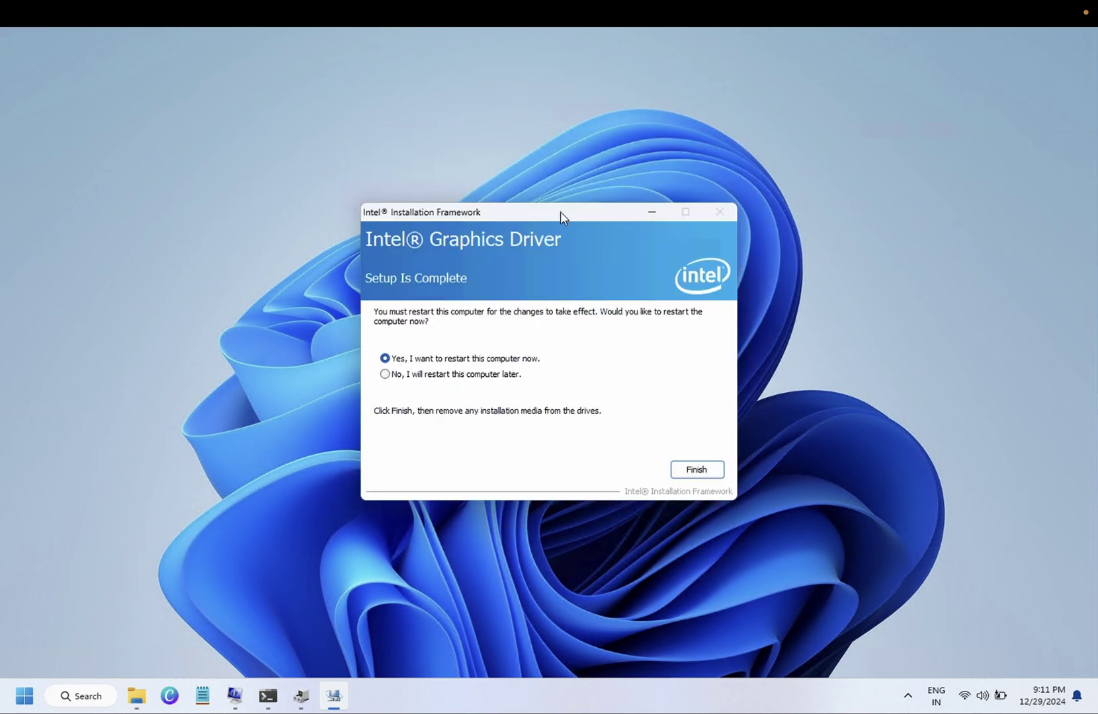
pyautogui.moveTo(560, 211); pyautogui.dragTo(555, 198)
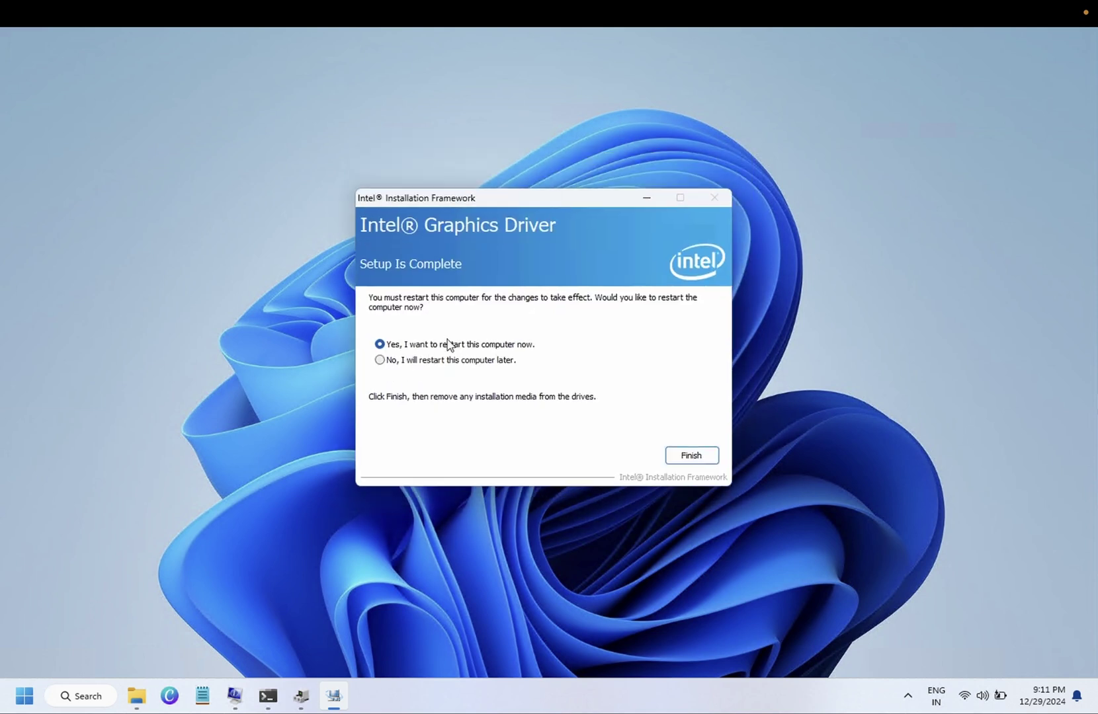